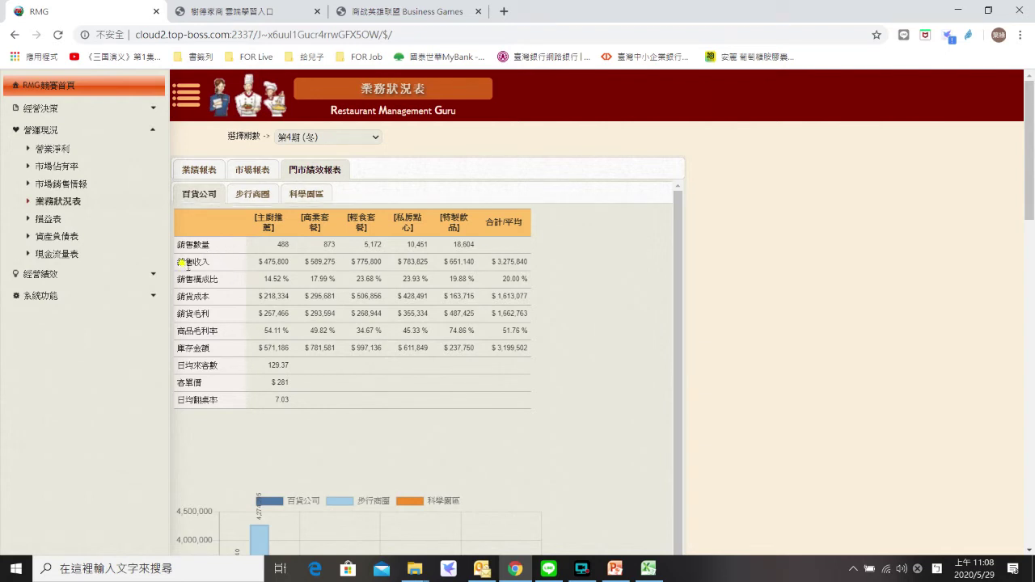
- Review the period 4 store performance reports (門市績效報表), comparing the sales figures of the 百貨公司 and 步行商圈 stores
triple_click(186, 261)
left_click(582, 346)
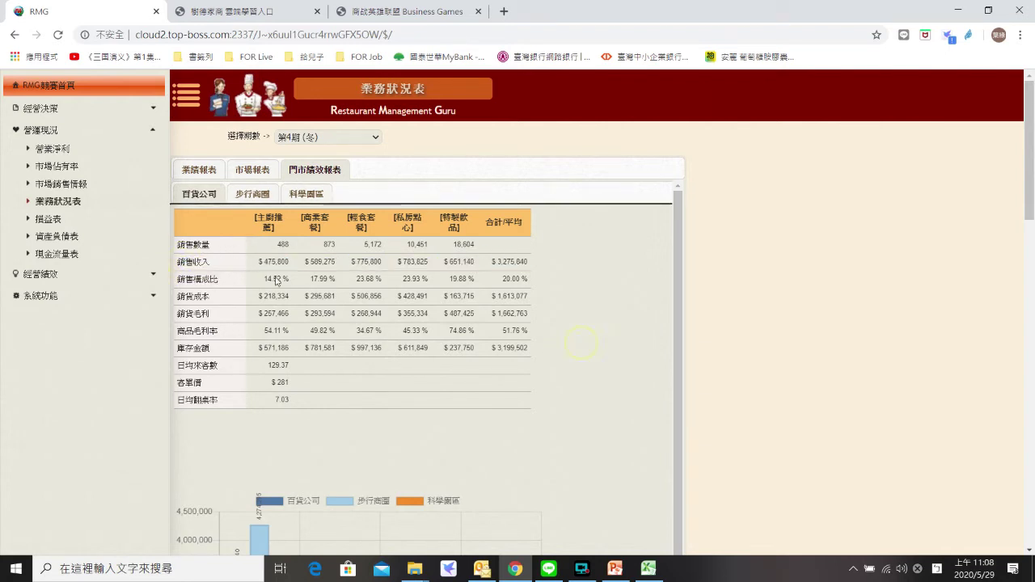
left_click(328, 202)
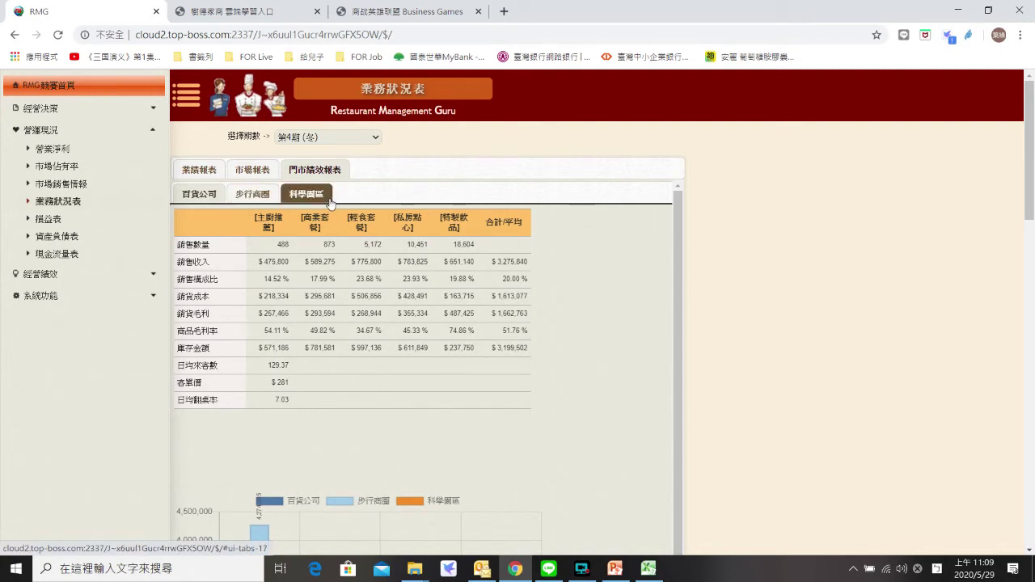
mouse_move(655, 576)
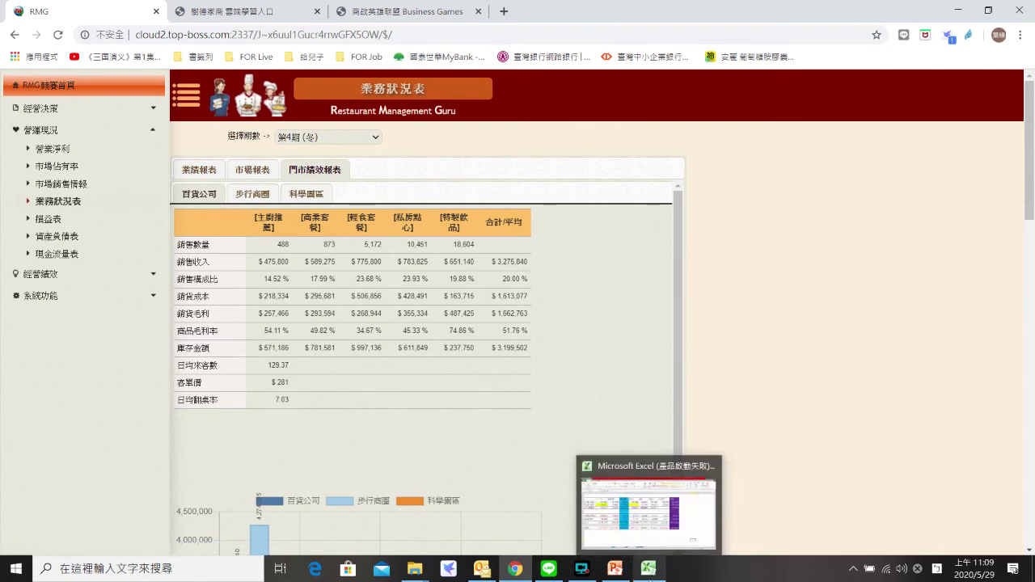
left_click(251, 194)
left_click(203, 196)
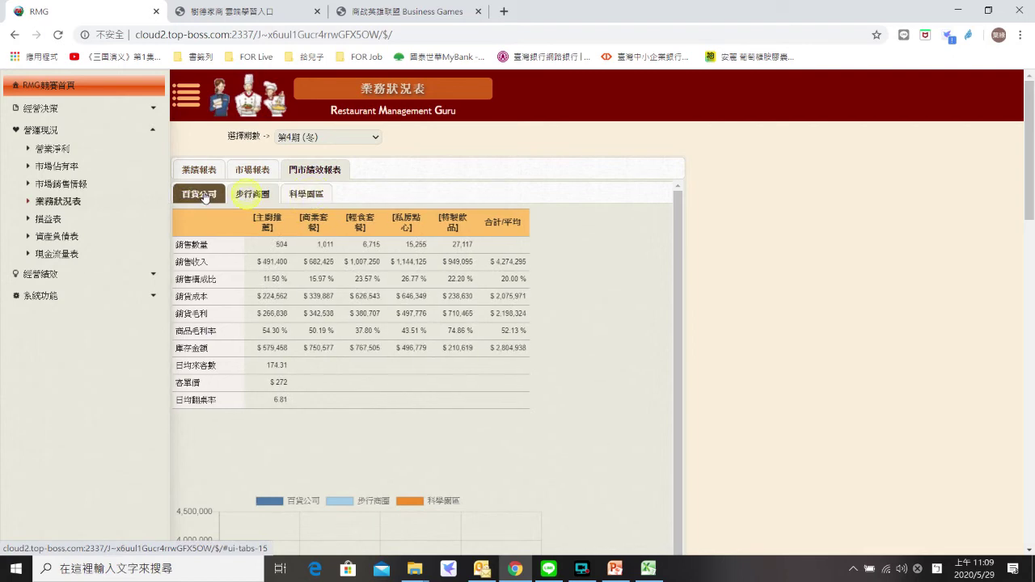
- Switch to the Excel workbook and compare 市場總潛能 with 總銷售量 for teams 不延畢, 一人組, 衝衝衝 and 冠軍
left_click(654, 575)
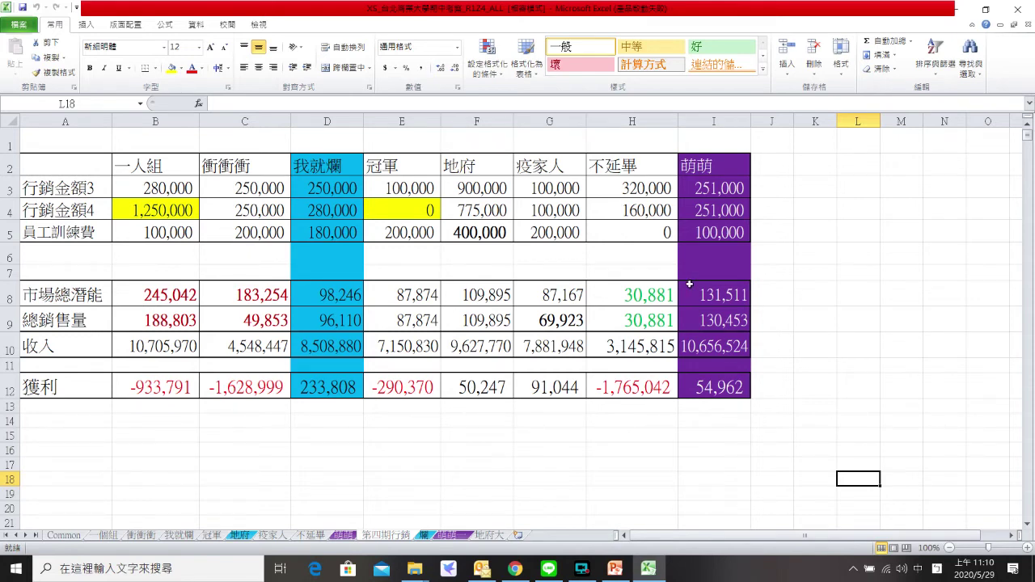
left_click_drag(652, 296, 653, 318)
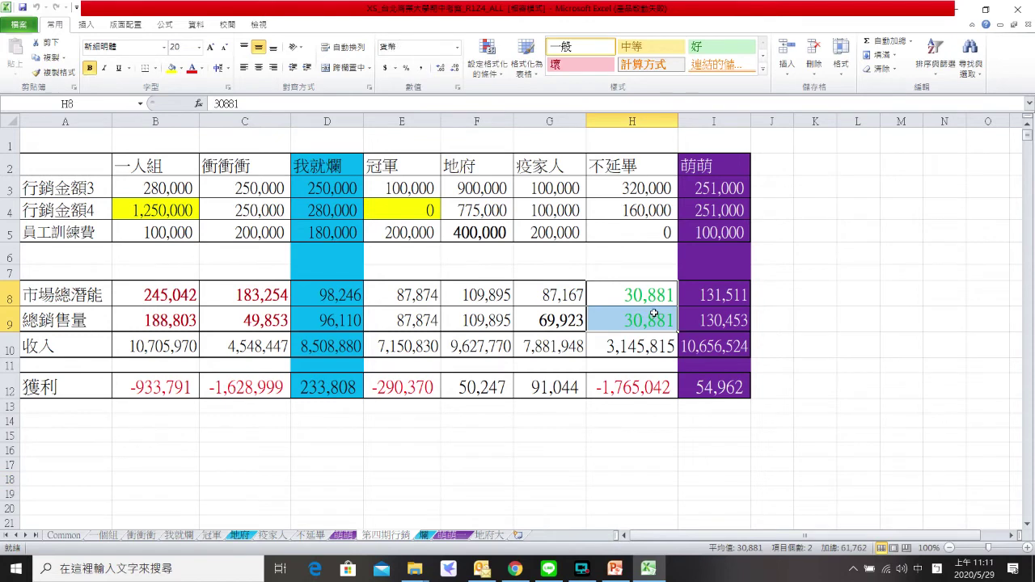
left_click(649, 301)
left_click(183, 296)
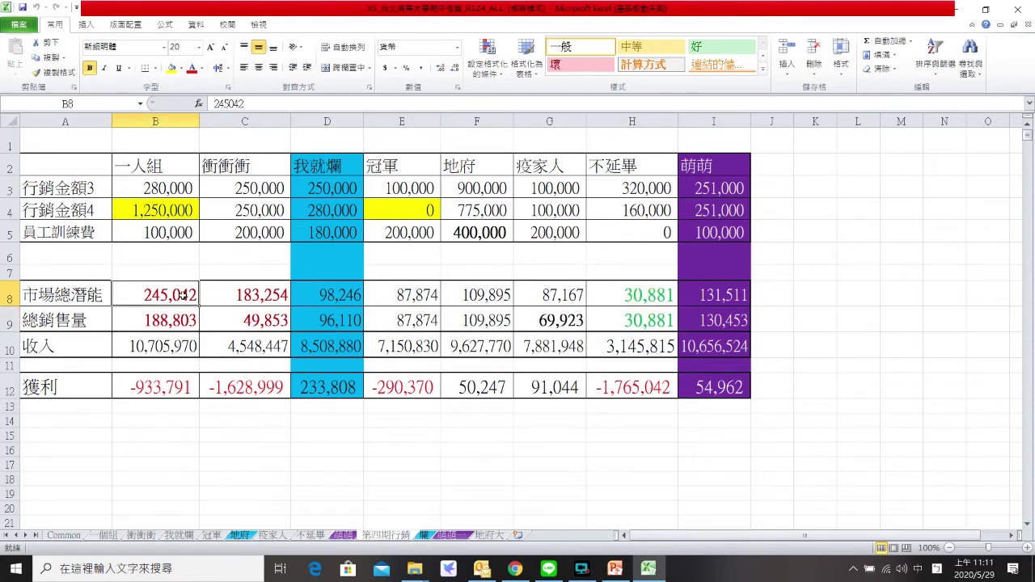
left_click(178, 315)
left_click_drag(178, 295, 180, 317)
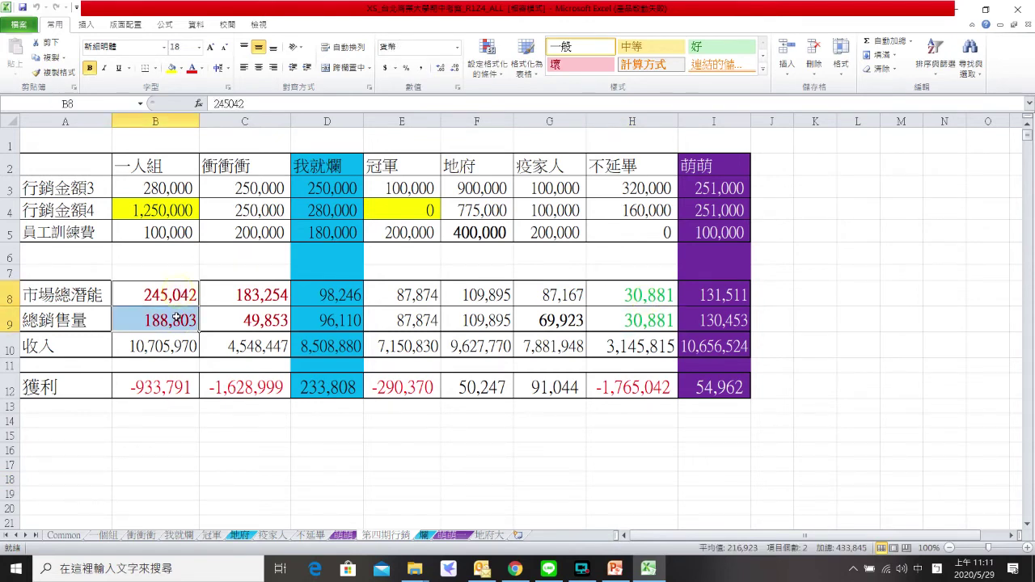
left_click_drag(236, 301, 241, 325)
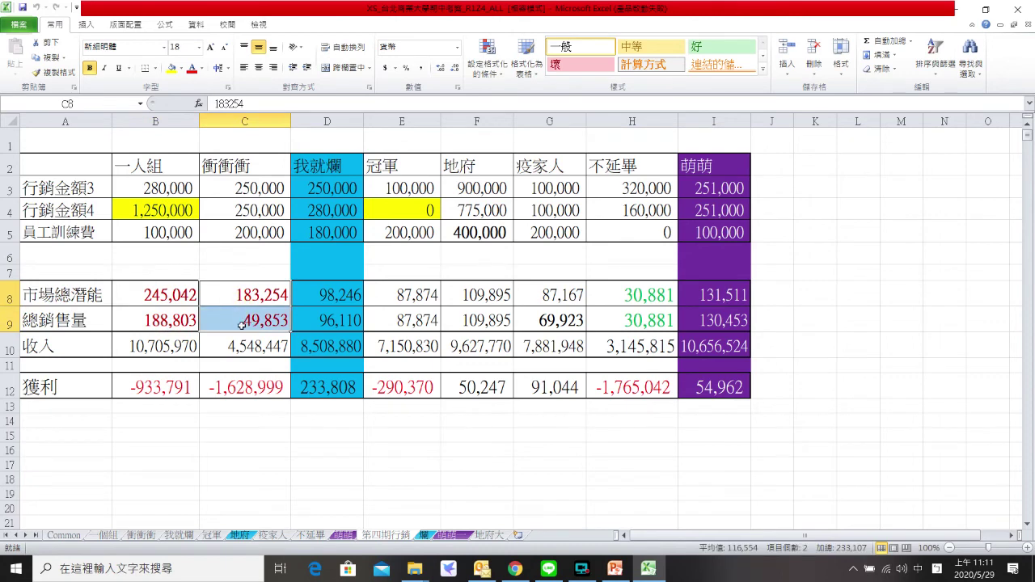
left_click(380, 296)
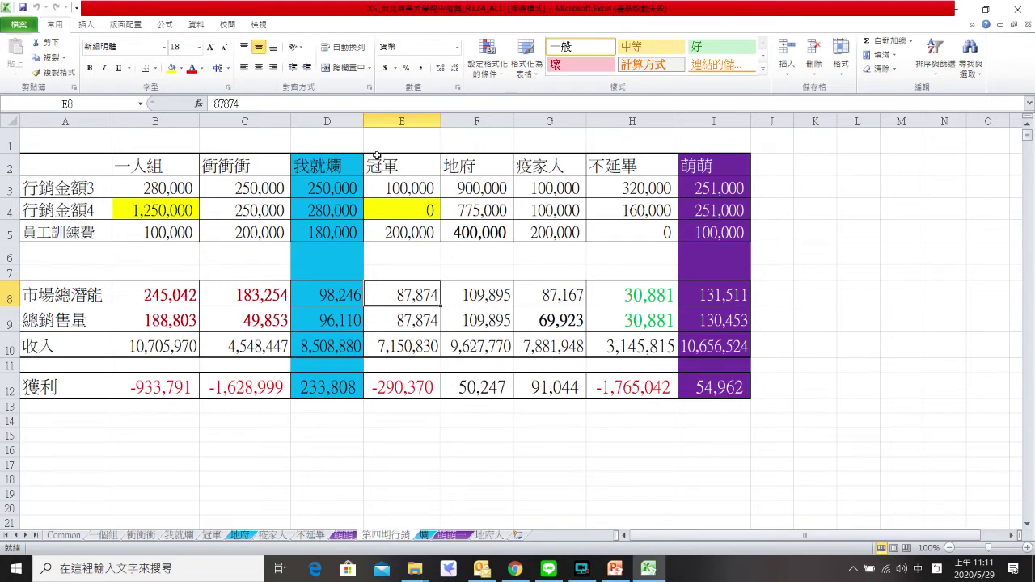
- Examine team 我就爛's column, checking its profit (獲利), market potential (市場總潛能) and total sales volume (總銷售量)
left_click(342, 120)
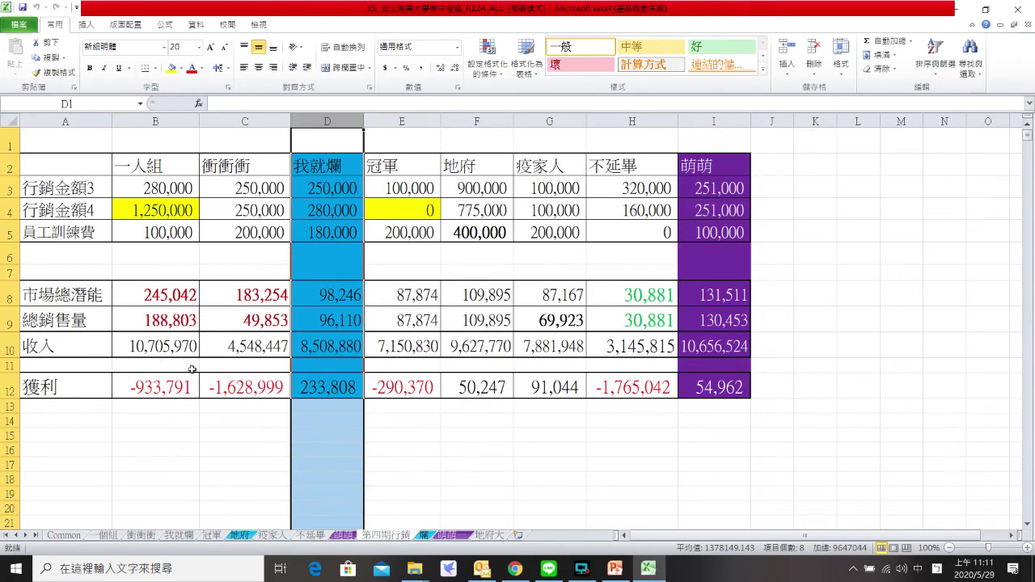
left_click(313, 396)
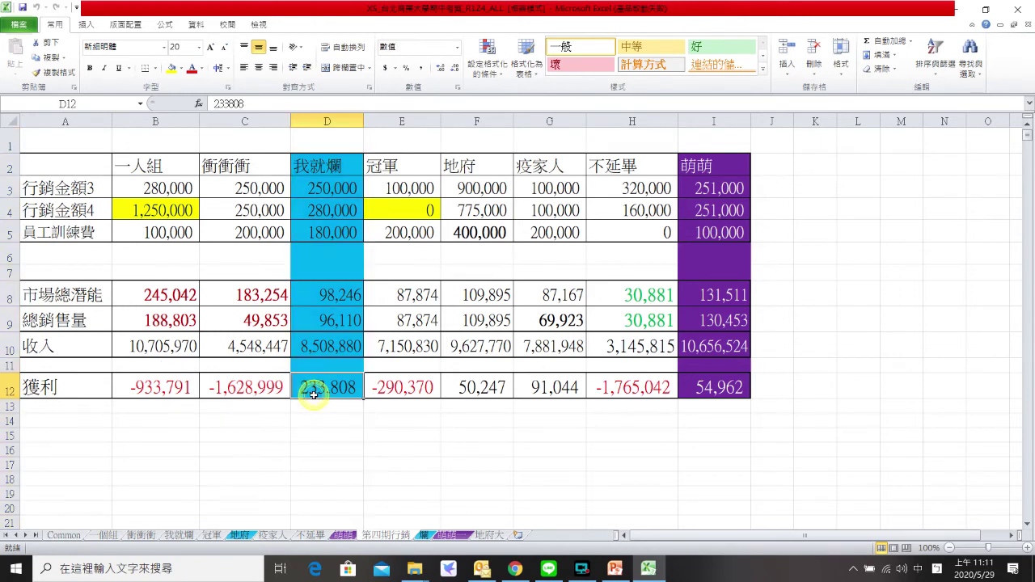
left_click(328, 296)
left_click(327, 319)
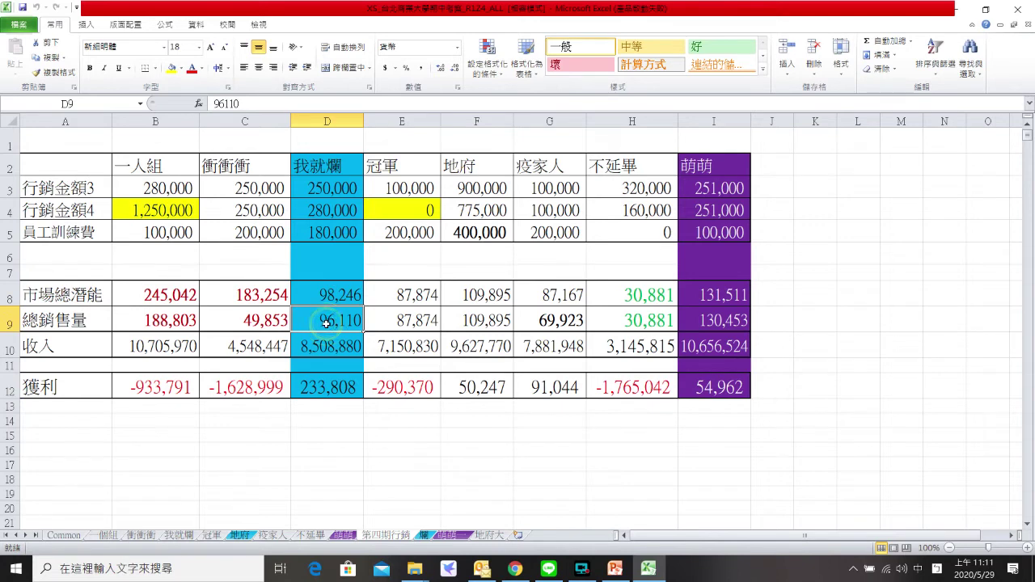
left_click(352, 463)
- Examine team 萌萌's column, comparing its market potential (市場總潛能) with its total sales volume (總銷售量)
left_click(721, 119)
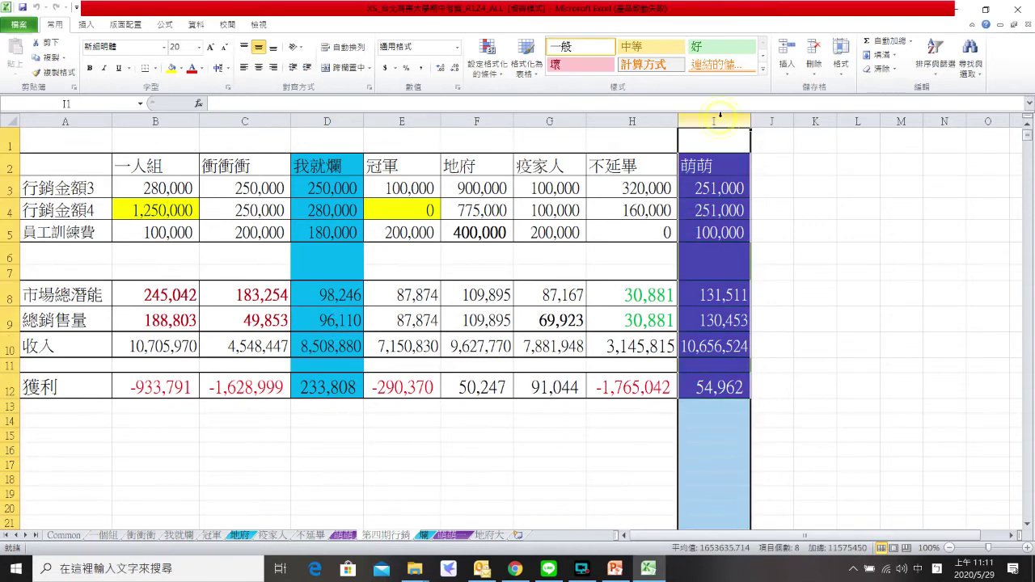
left_click(800, 250)
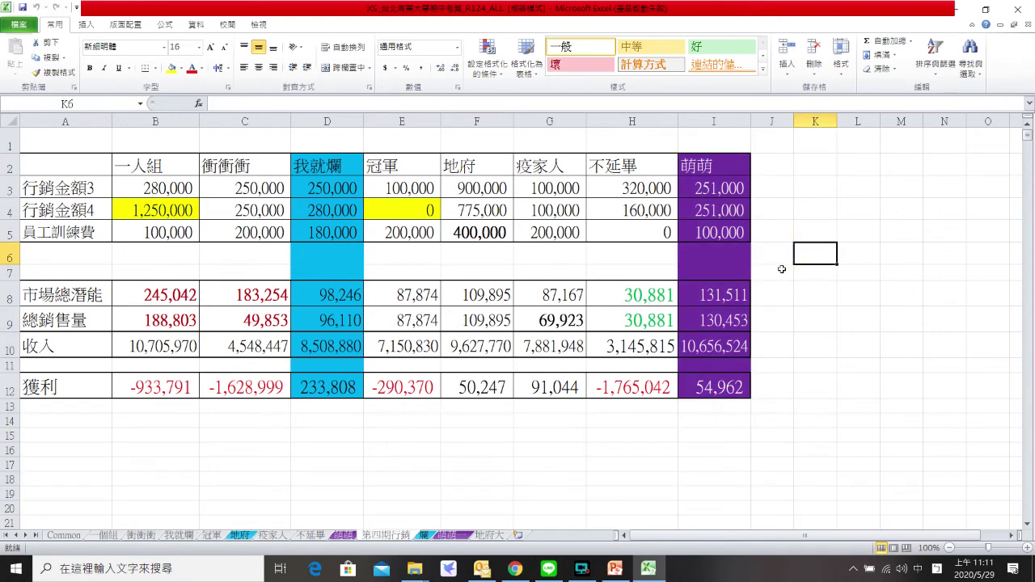
left_click(730, 295)
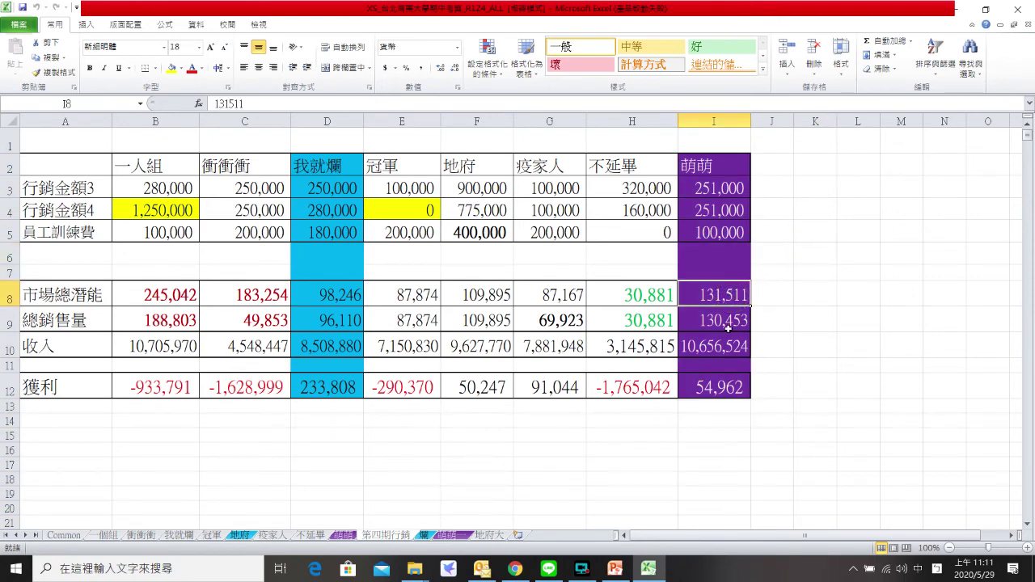
left_click(727, 322)
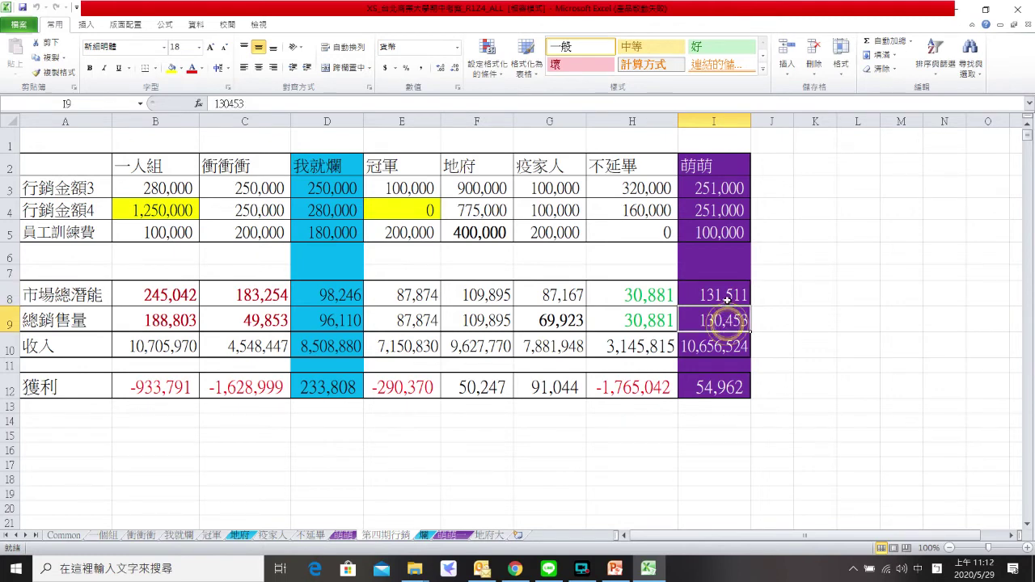
left_click(727, 297)
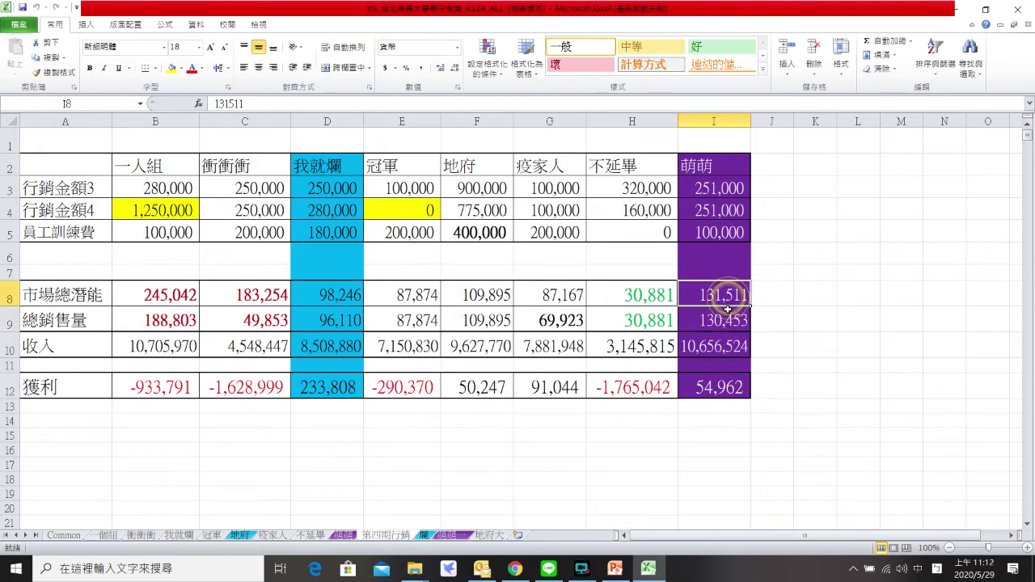
left_click(726, 317)
left_click(789, 318)
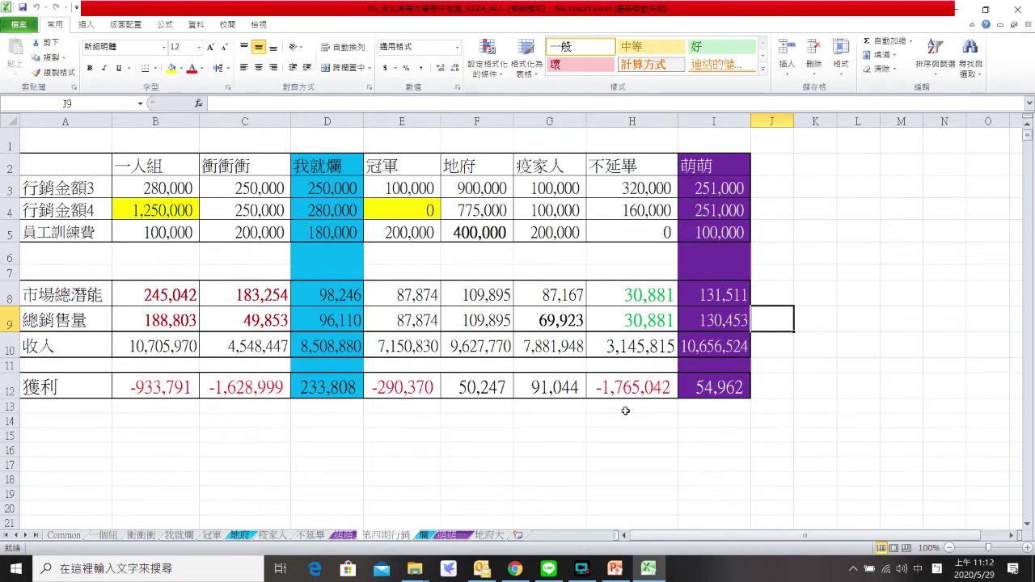
- Open the 萌萌 sheet after 第四期行銷 and review the sales tables of its 百貨, 步行 and 科學 stores
left_click(448, 535)
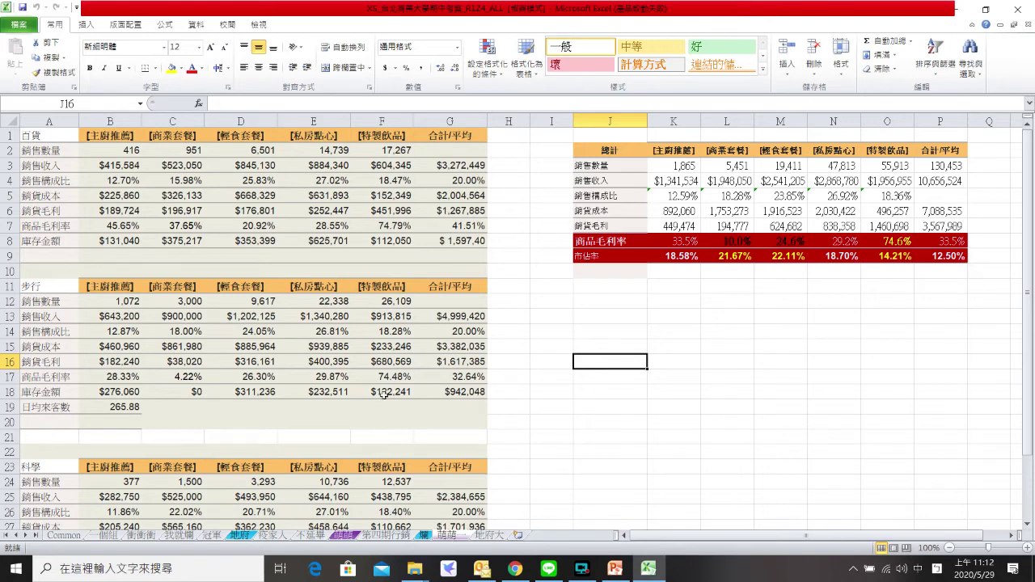
left_click_drag(28, 136, 462, 241)
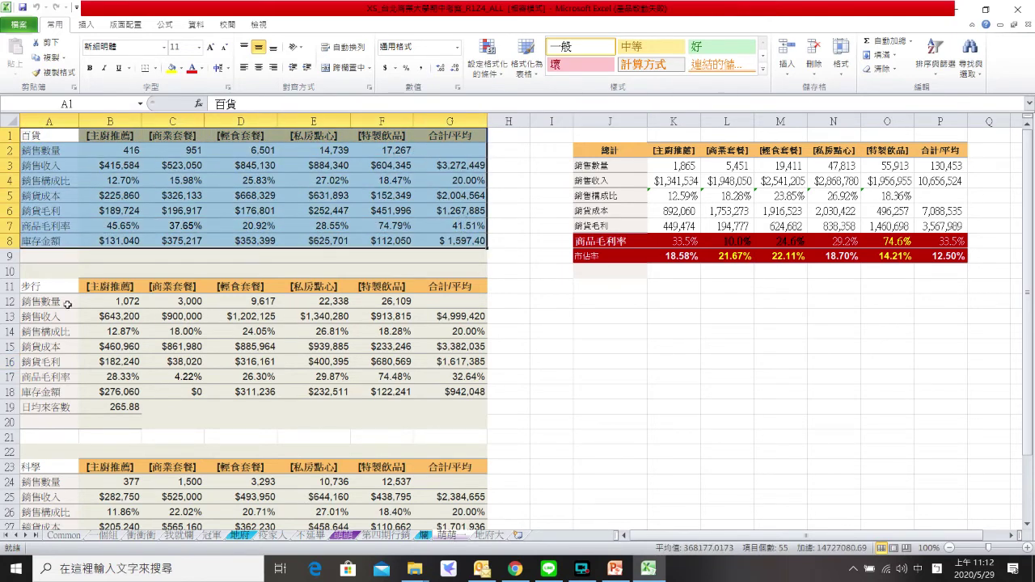
left_click(31, 287)
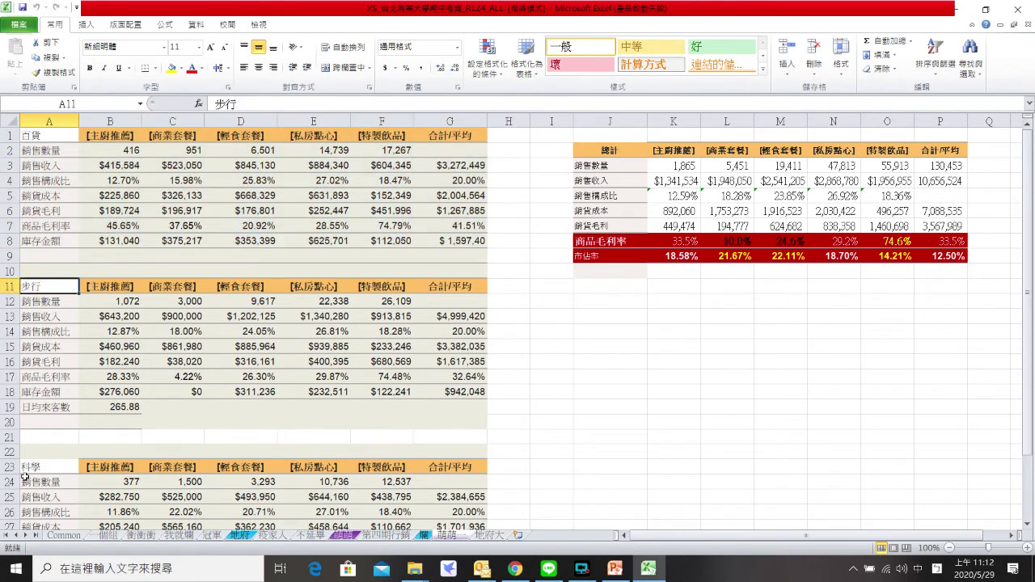
left_click_drag(28, 468, 434, 481)
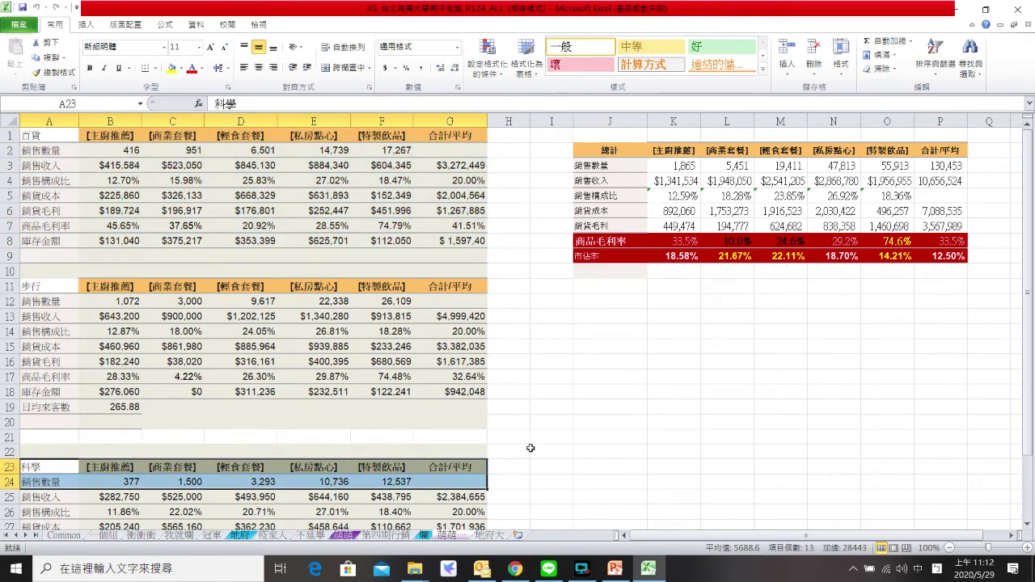
left_click(532, 447)
scroll(530, 447, "down", 2)
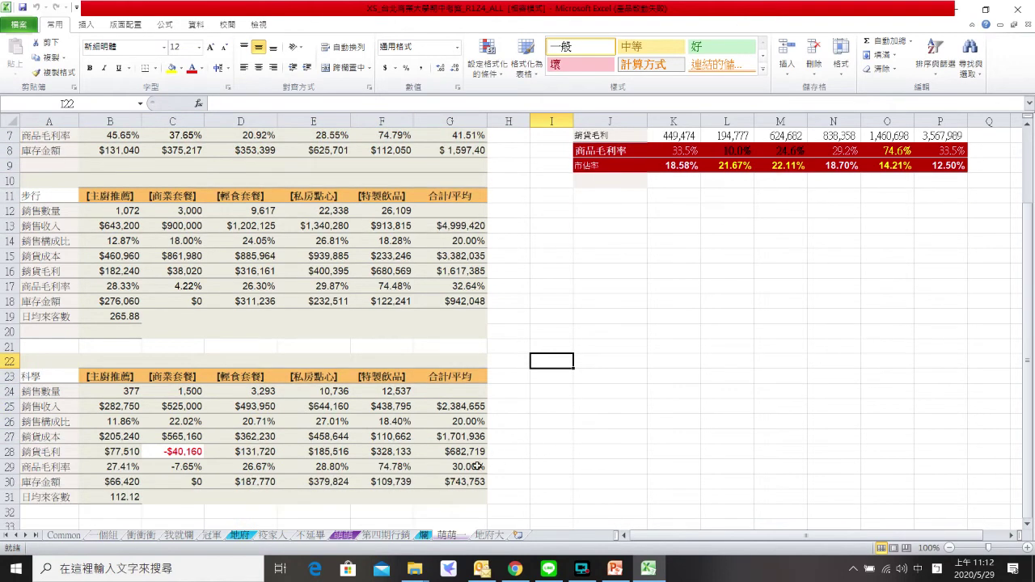
scroll(493, 456, "up", 2)
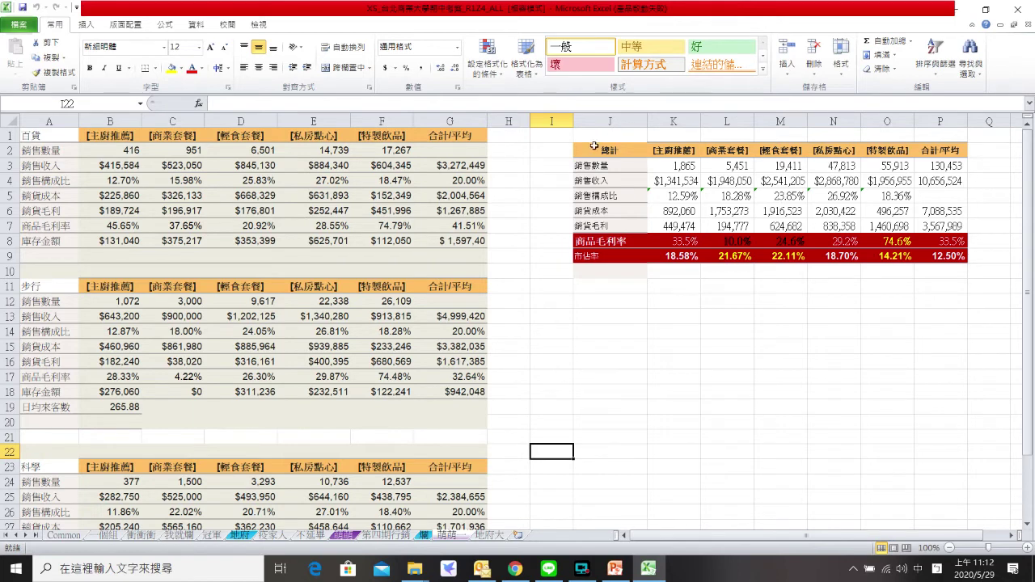
- Examine the 總計 summary table and inspect the 主廚推薦 formulas for 銷售構成比 and 商品毛利率
left_click_drag(603, 150, 962, 257)
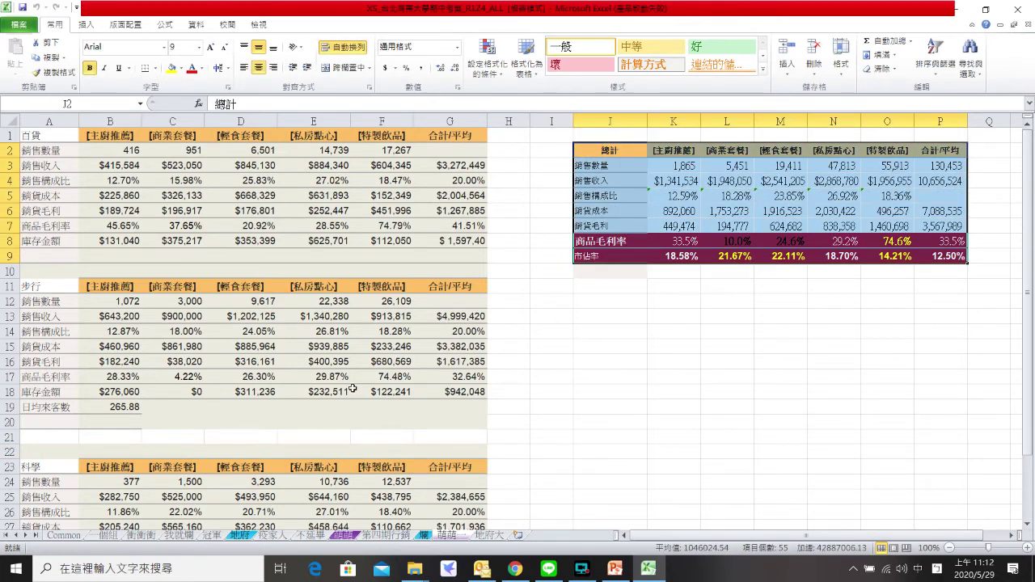
left_click(694, 378)
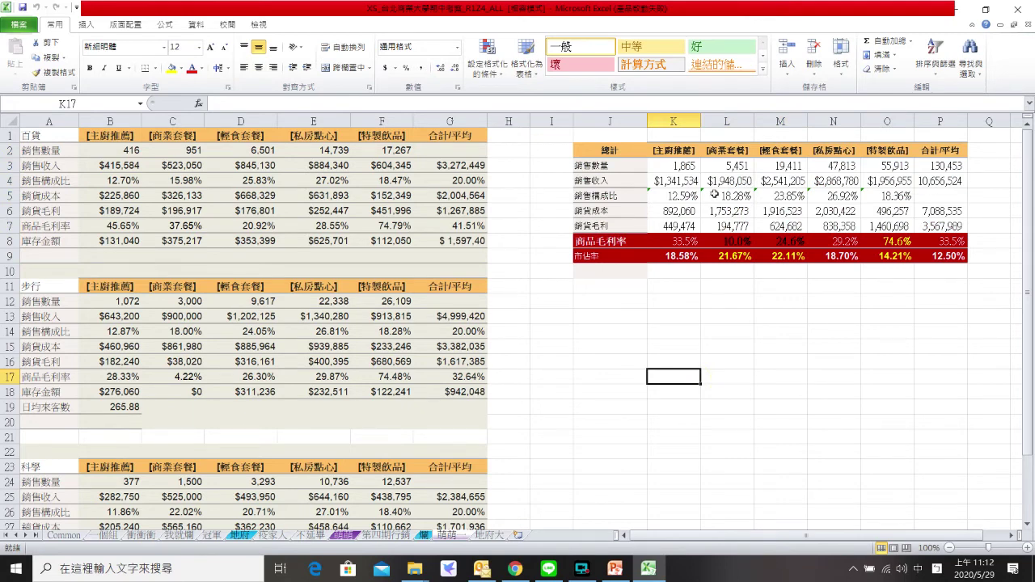
left_click(684, 195)
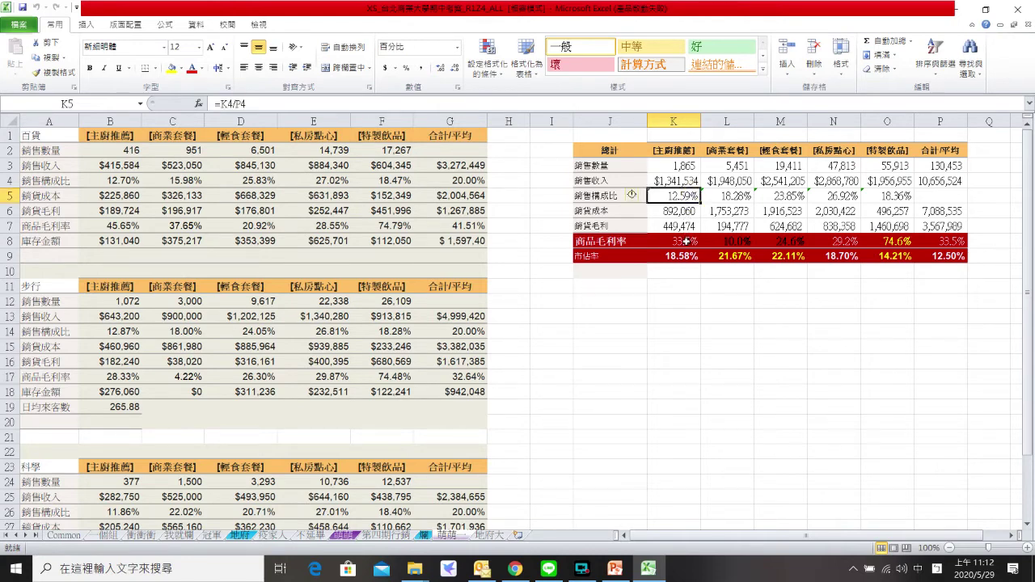
left_click(686, 241)
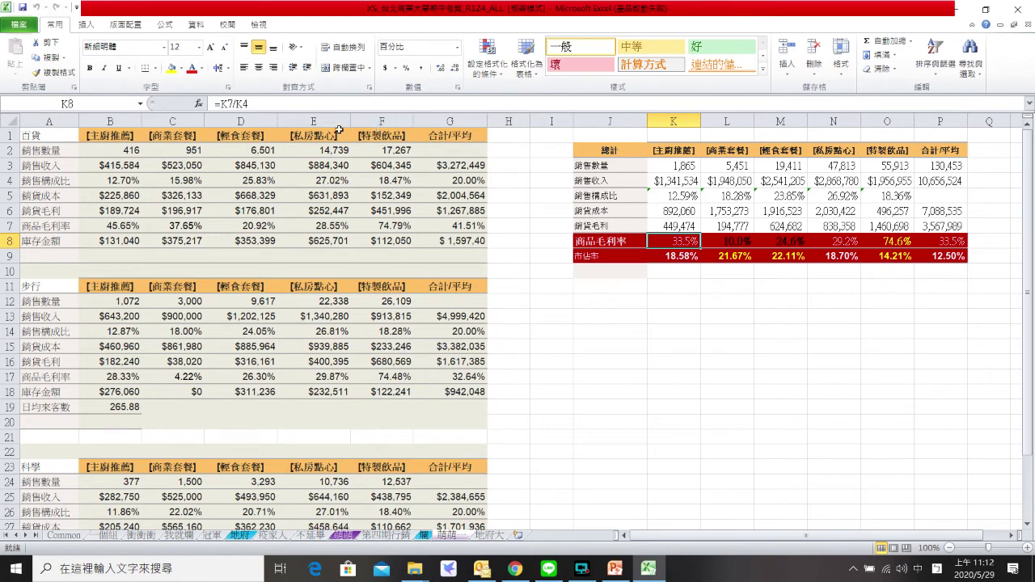
left_click(227, 104)
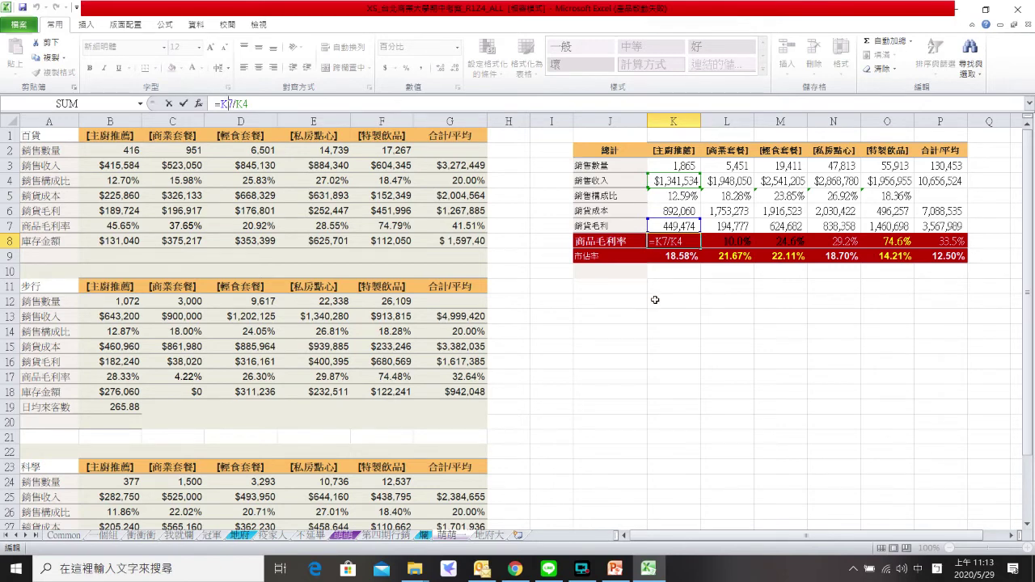
key("Return")
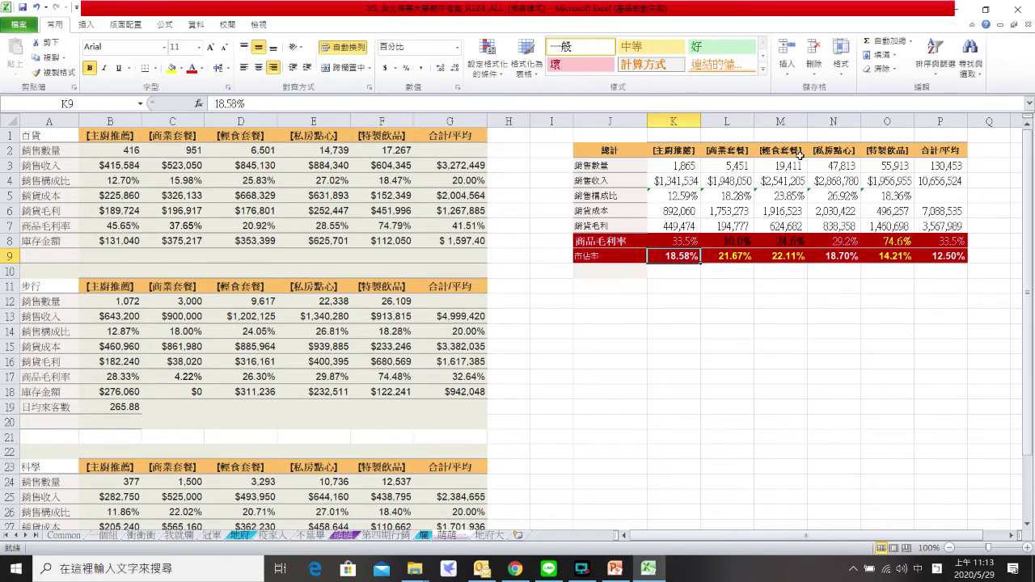
- Check the 合計/平均 value of the market share (市佔率) row in the 總計 summary table
left_click(959, 299)
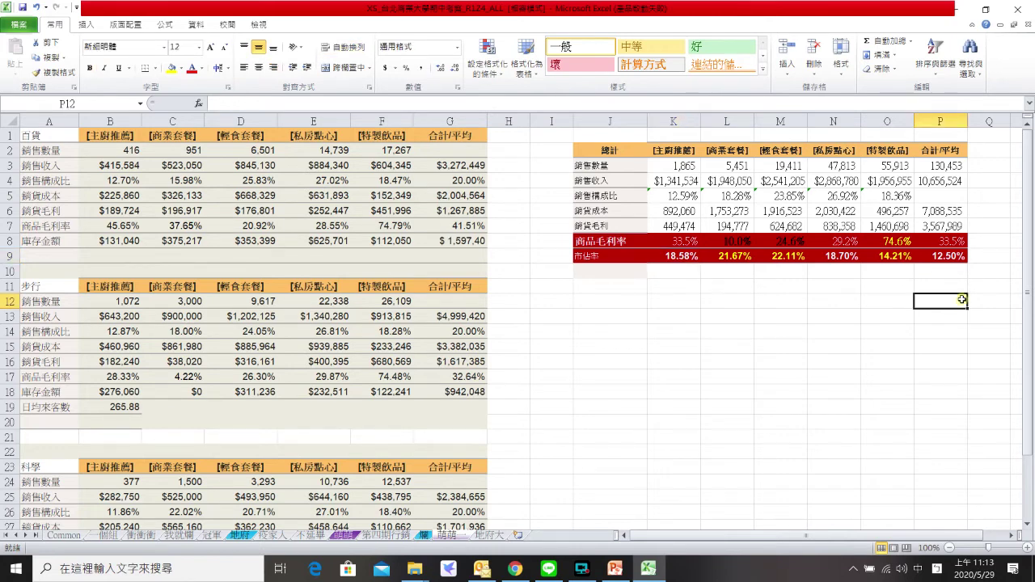
left_click(956, 258)
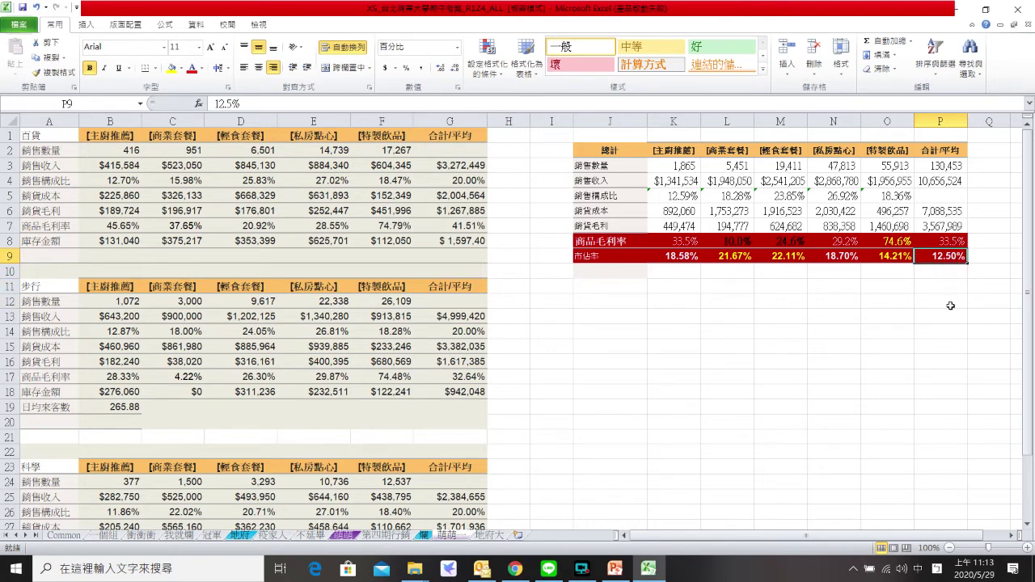
left_click(952, 300)
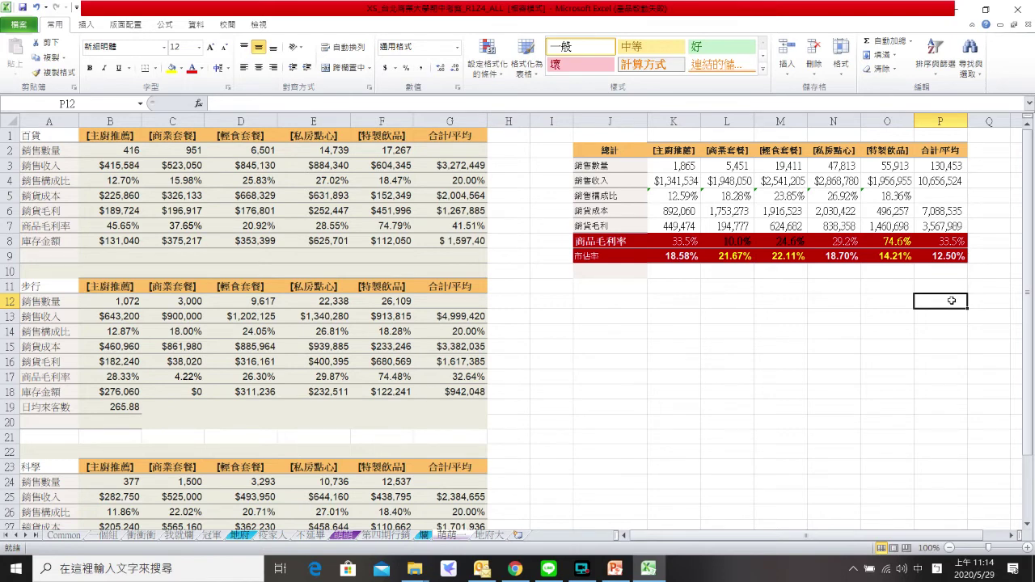
left_click(958, 256)
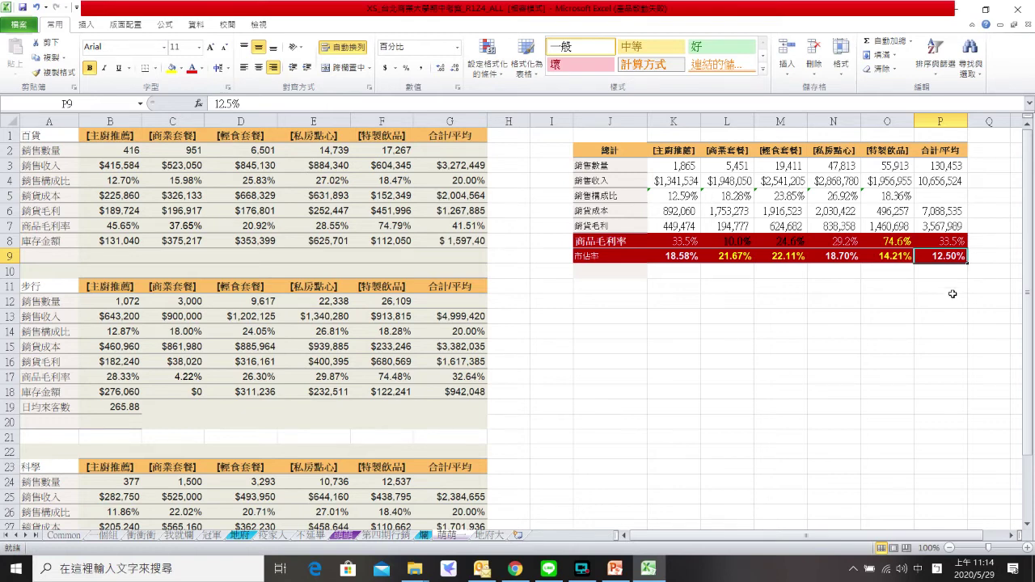
- Inspect the formula behind the overall (合計/平均) 商品毛利率 in the 總計 summary table, leaving it unedited
left_click(959, 243)
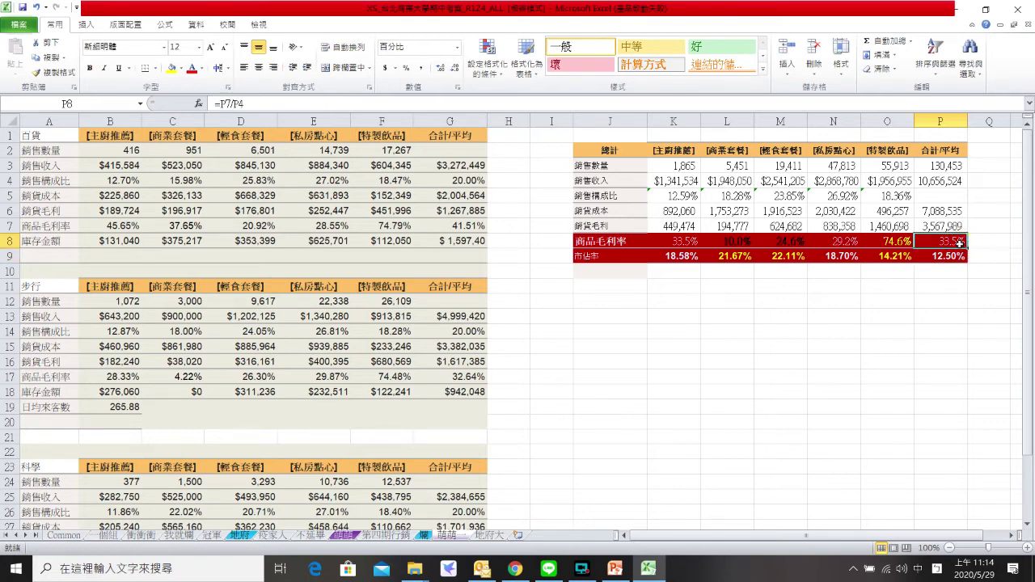
left_click(218, 104)
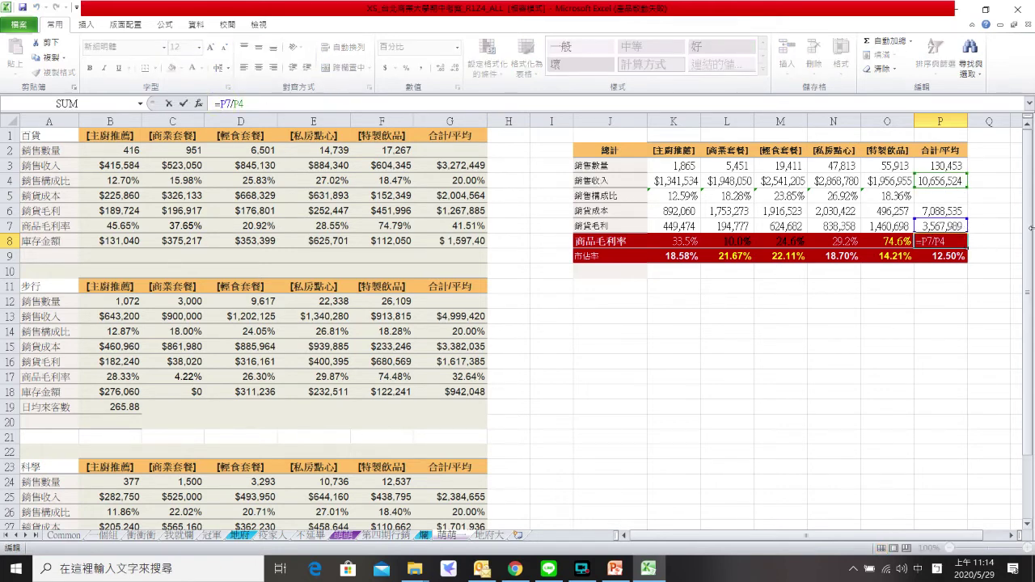
key("Return")
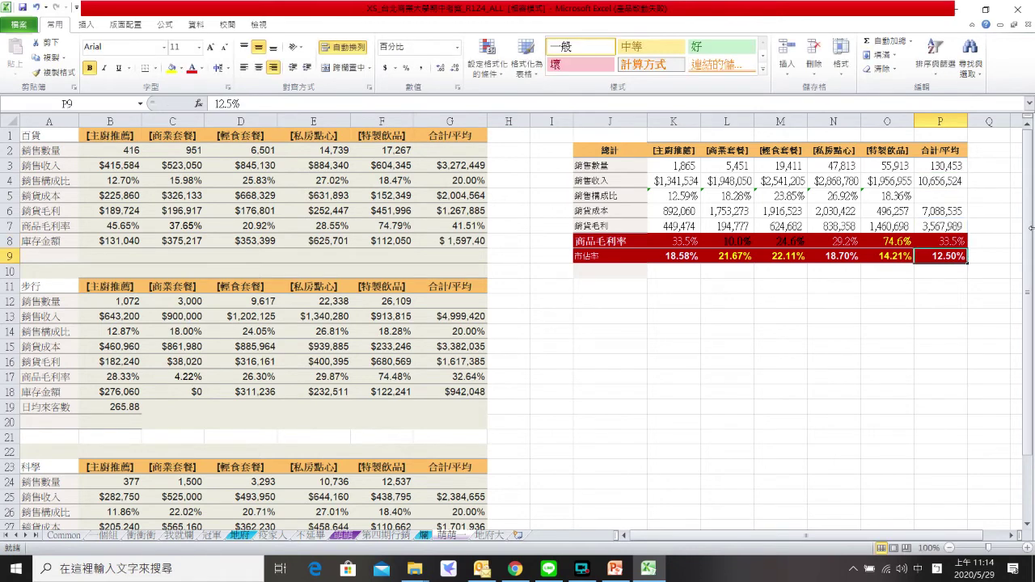
left_click(952, 238)
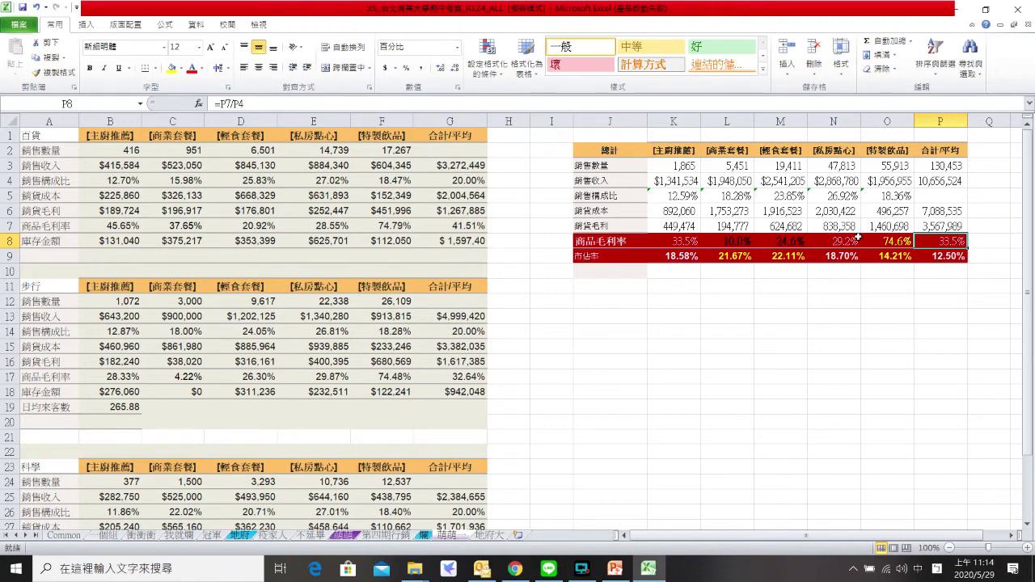
left_click(977, 246)
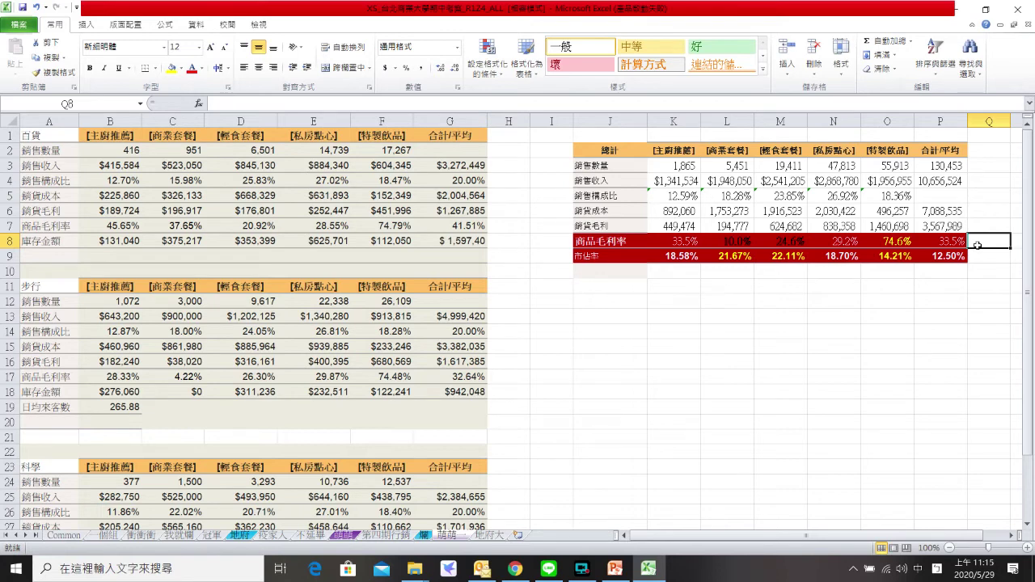
- Review the 商品毛利率 of 特製飲品, 輕食套餐, 商業套餐 and 主廚推薦 in the 總計 table, plus 主廚推薦's 市佔率
left_click(895, 241)
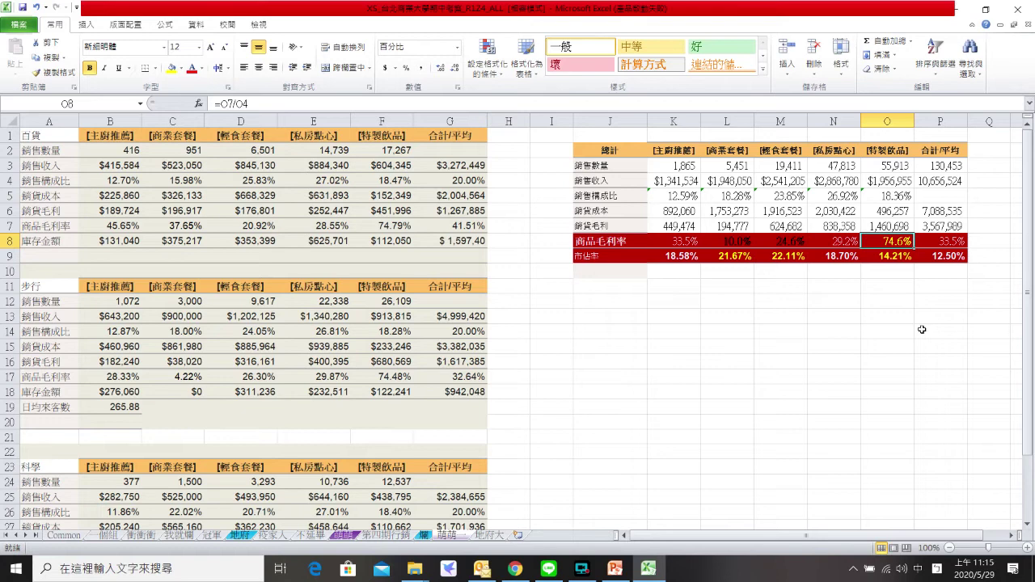
left_click(779, 247)
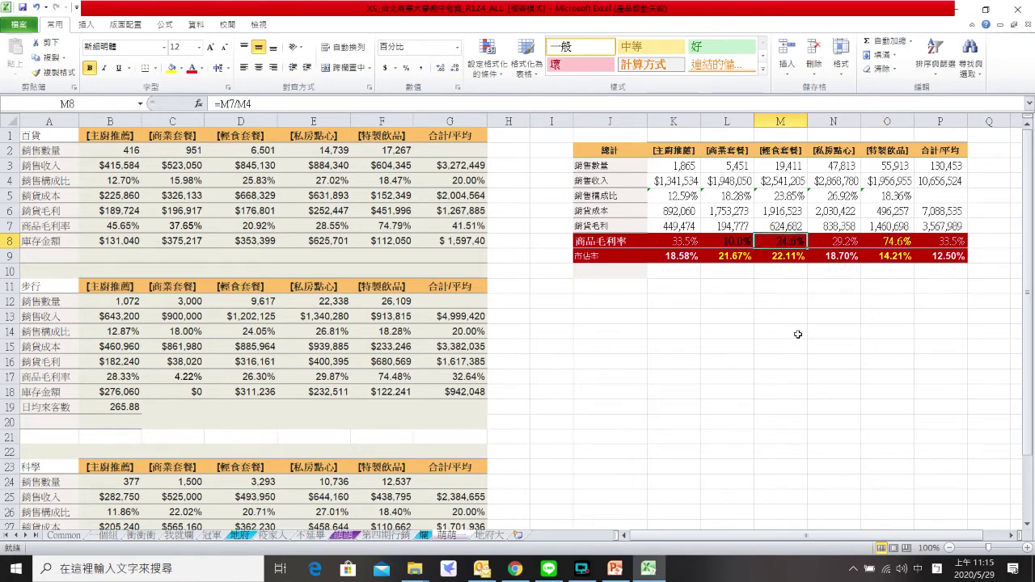
left_click(709, 241)
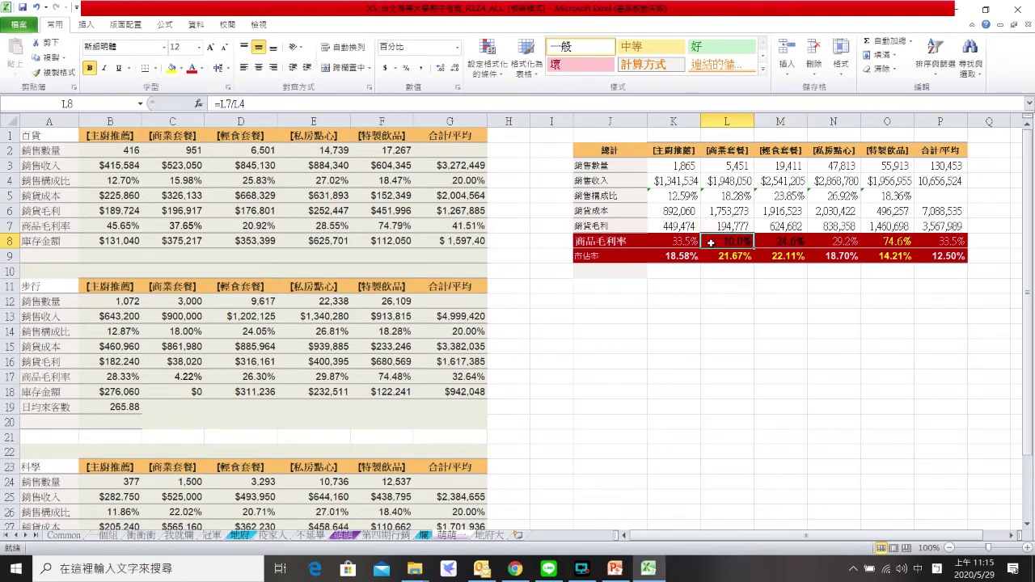
left_click(680, 245)
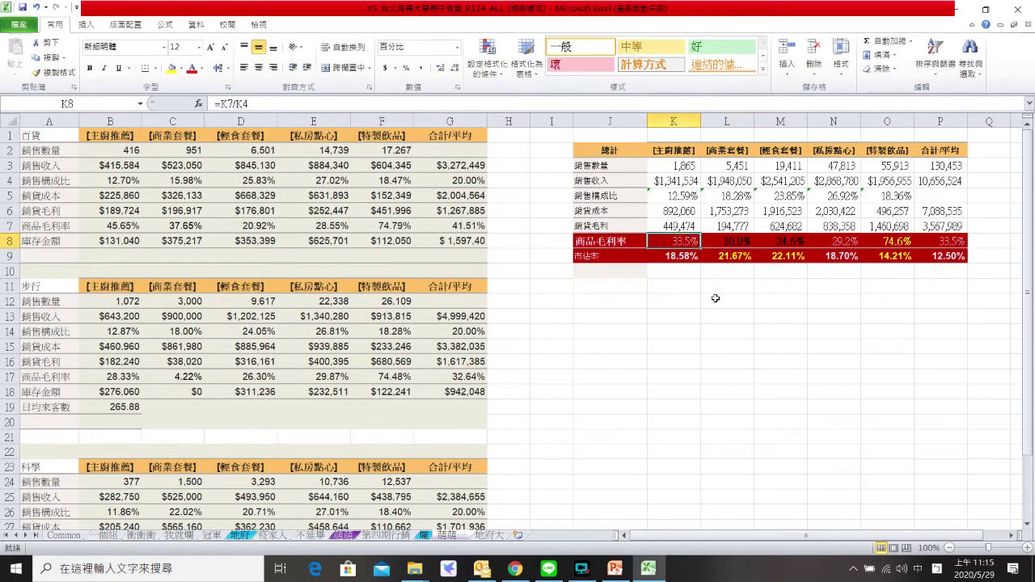
key("Down")
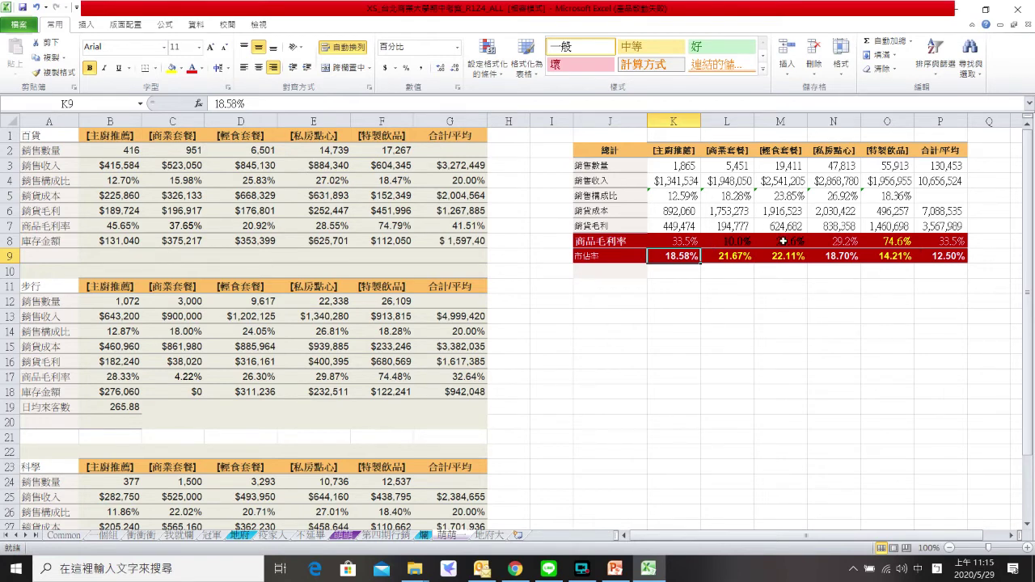
- Examine the 特製飲品 column of the 總計 table, comparing its 商品毛利率 with its 市佔率
left_click(875, 120)
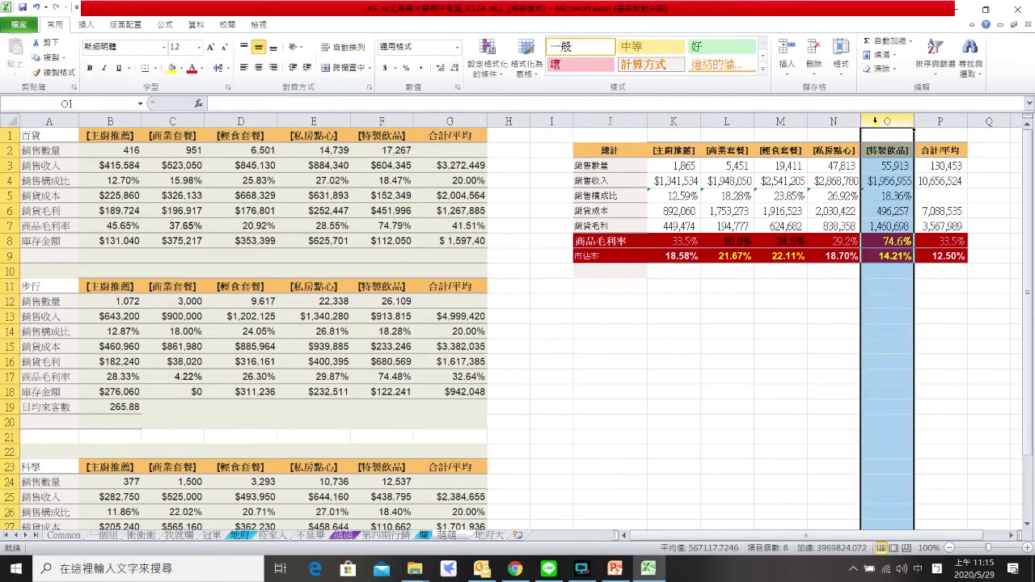
left_click(918, 300)
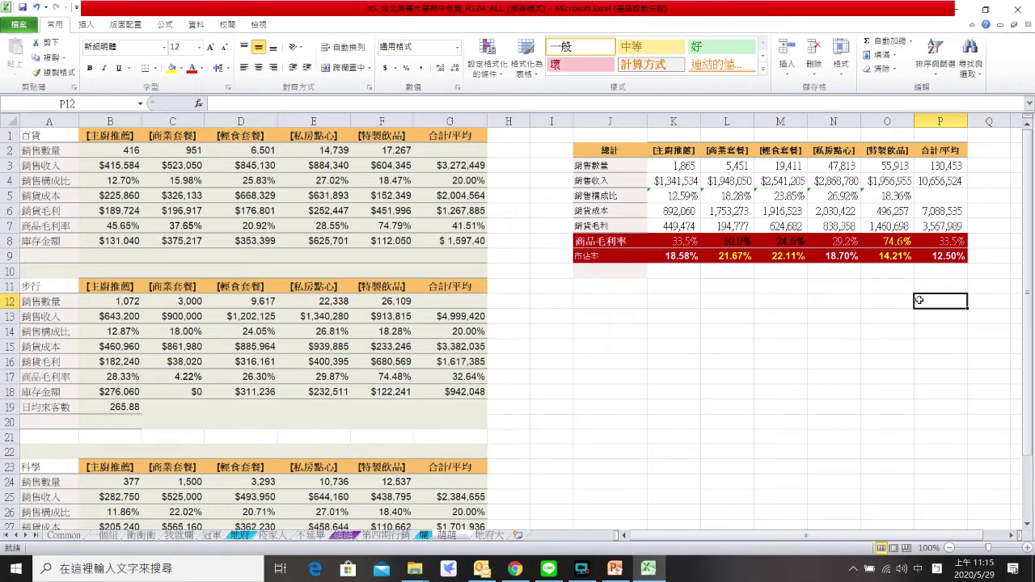
left_click(898, 241)
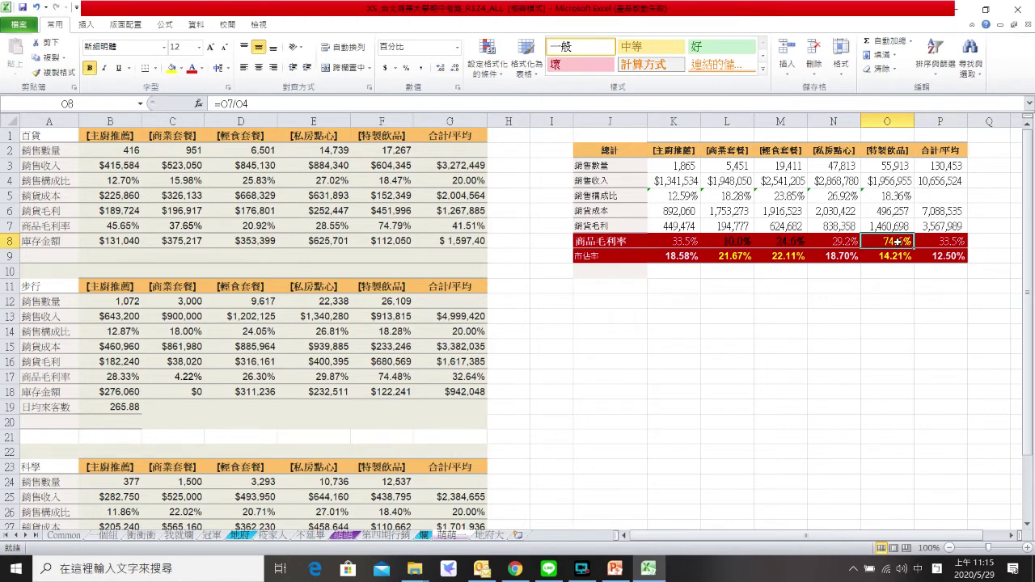
left_click(897, 256)
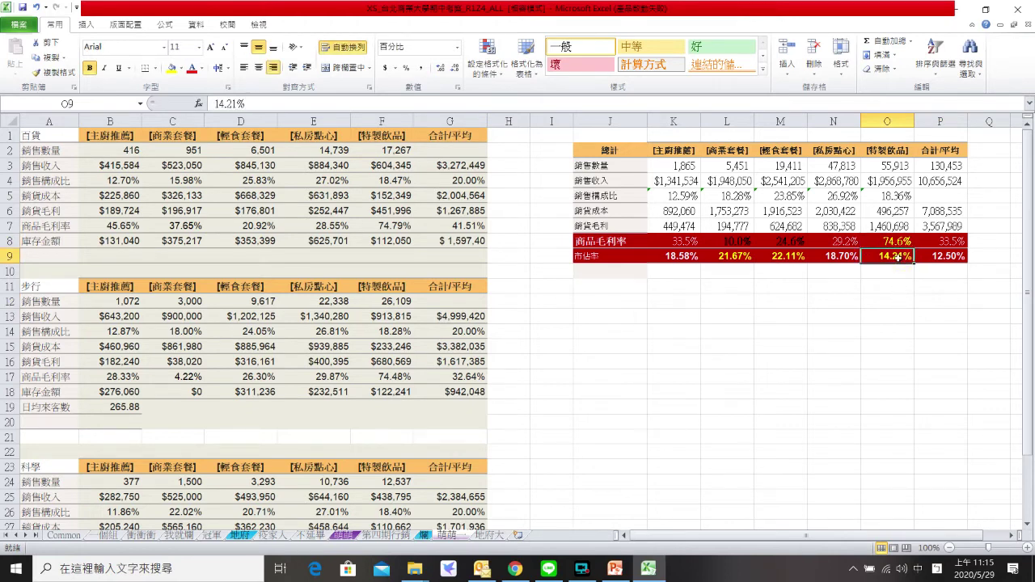
left_click(887, 120)
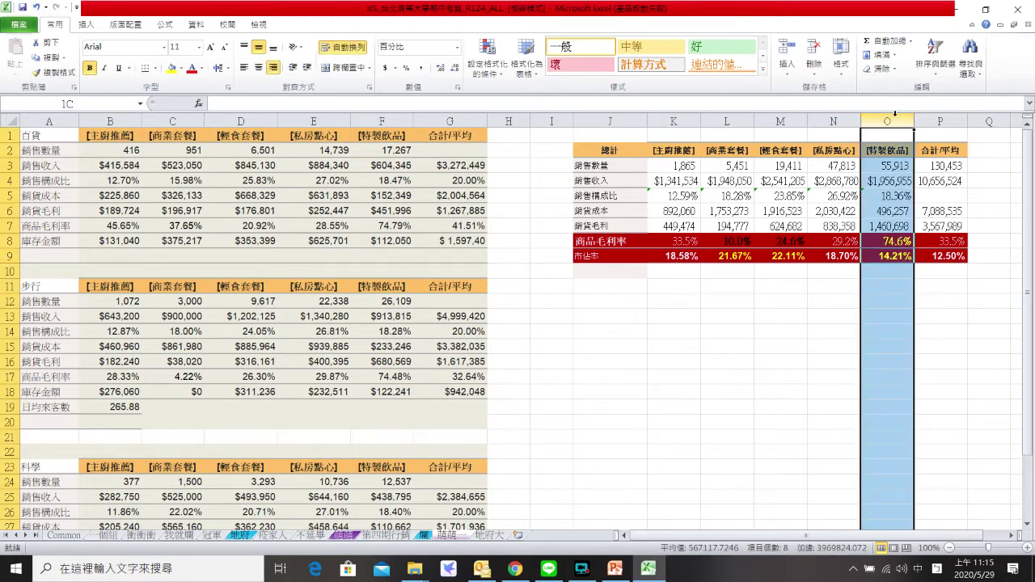
left_click(926, 343)
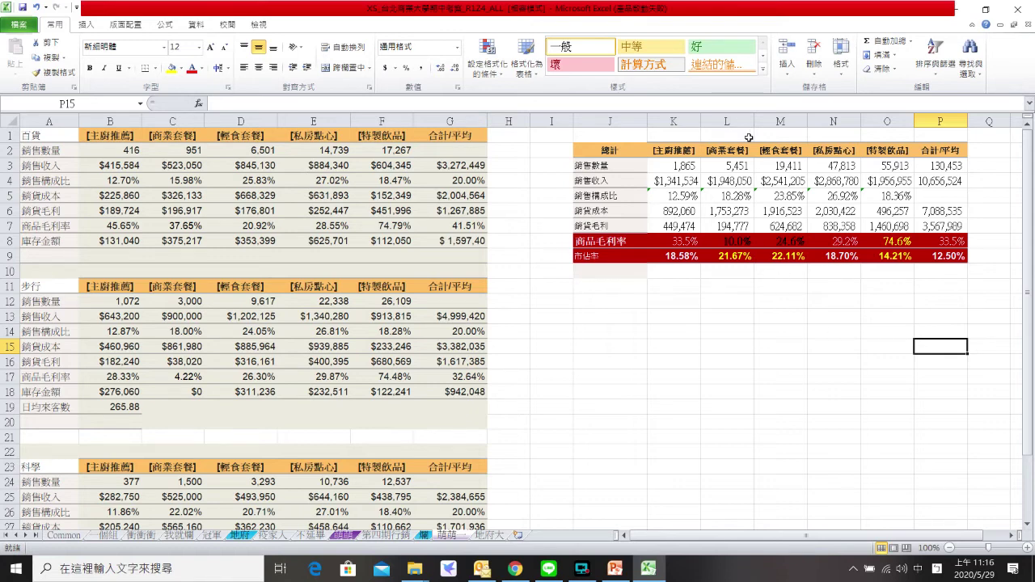
- Examine the 商業套餐 column of the 總計 table, from its heading down to 市佔率
left_click(708, 151)
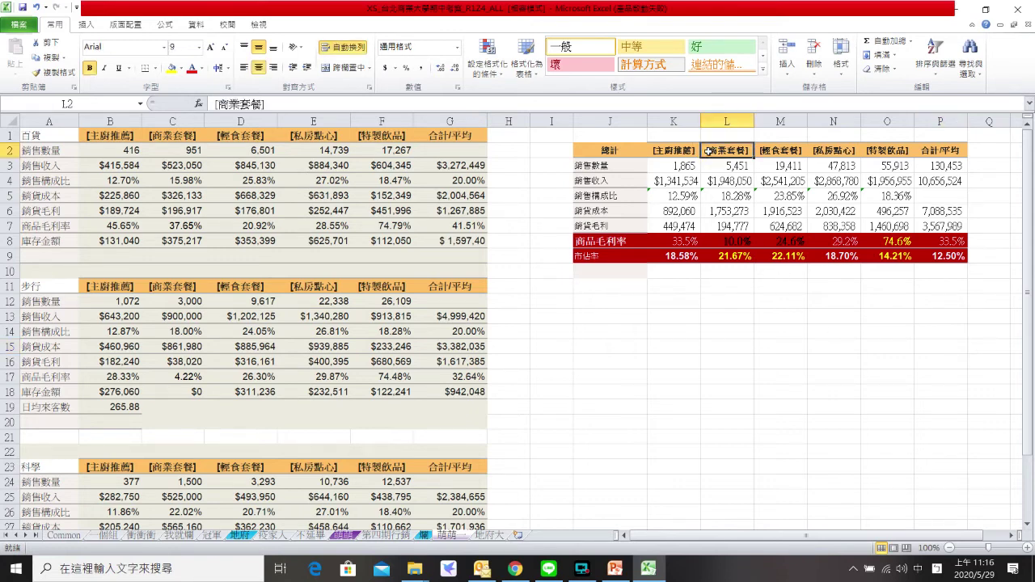
left_click(757, 306)
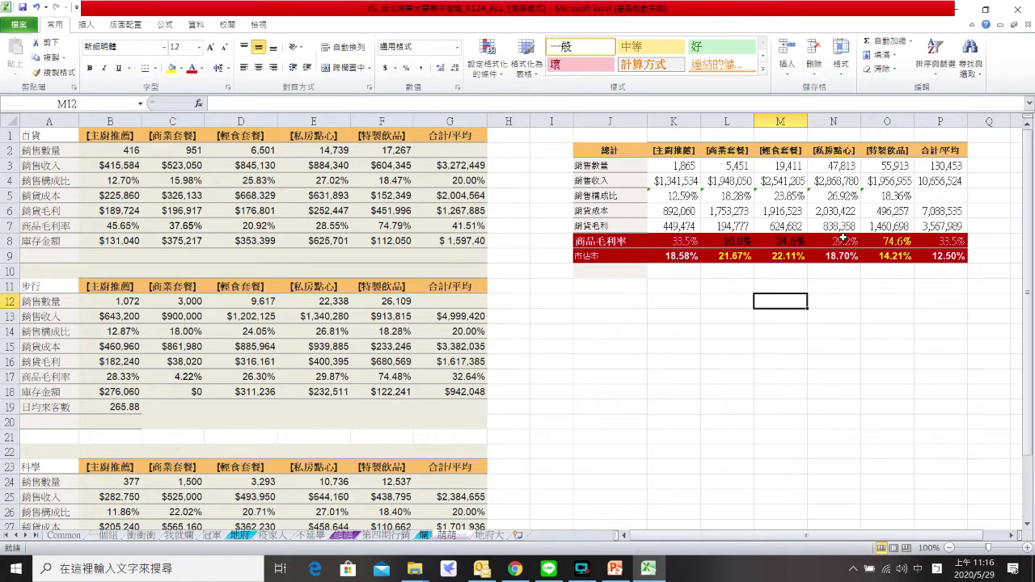
left_click(726, 151)
left_click_drag(727, 151, 717, 260)
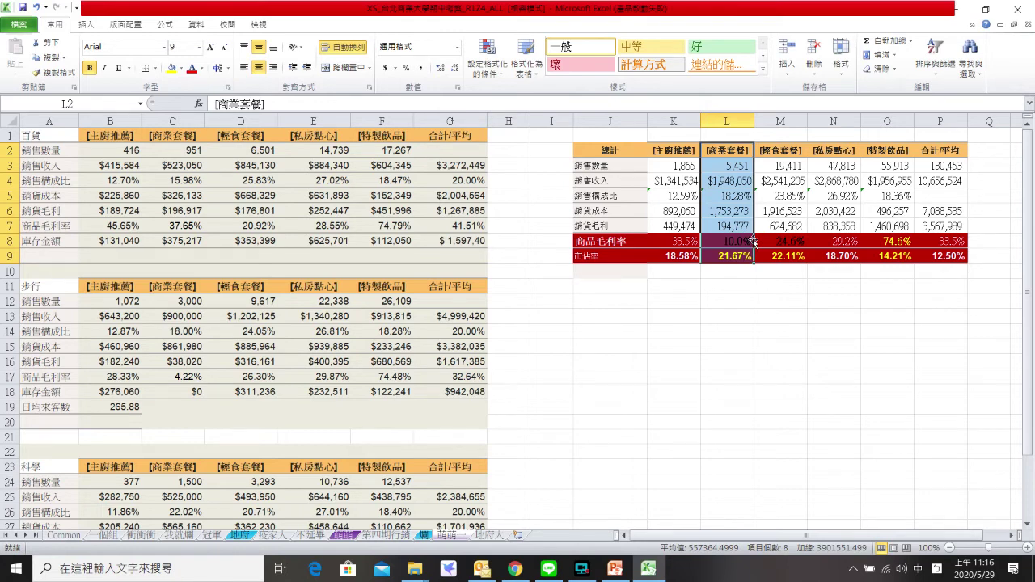
left_click(730, 316)
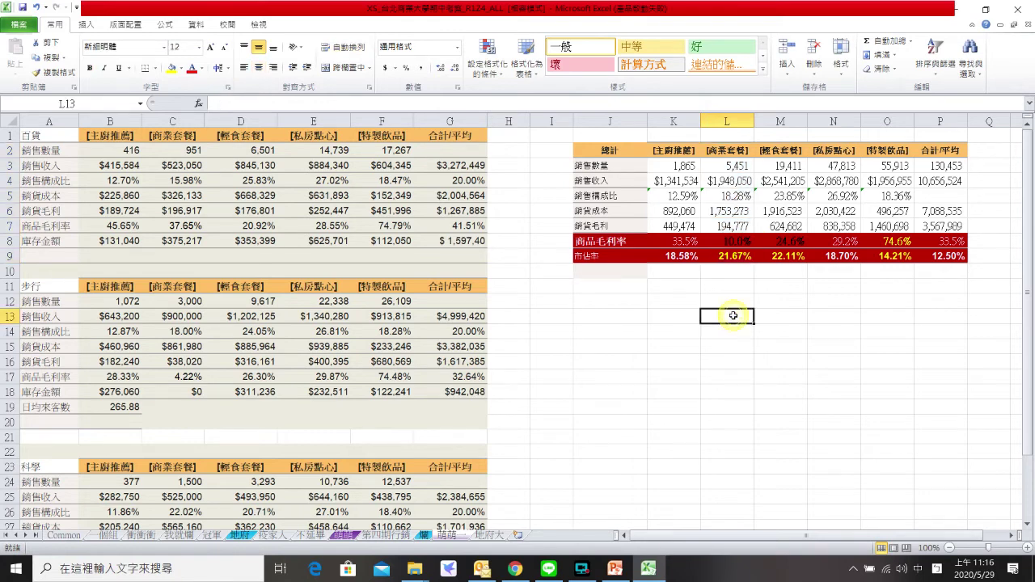
- Compare the 商業套餐 商品毛利率 in the 總計 table with those of the 百貨, 步行 and 科學 stores
left_click(720, 239)
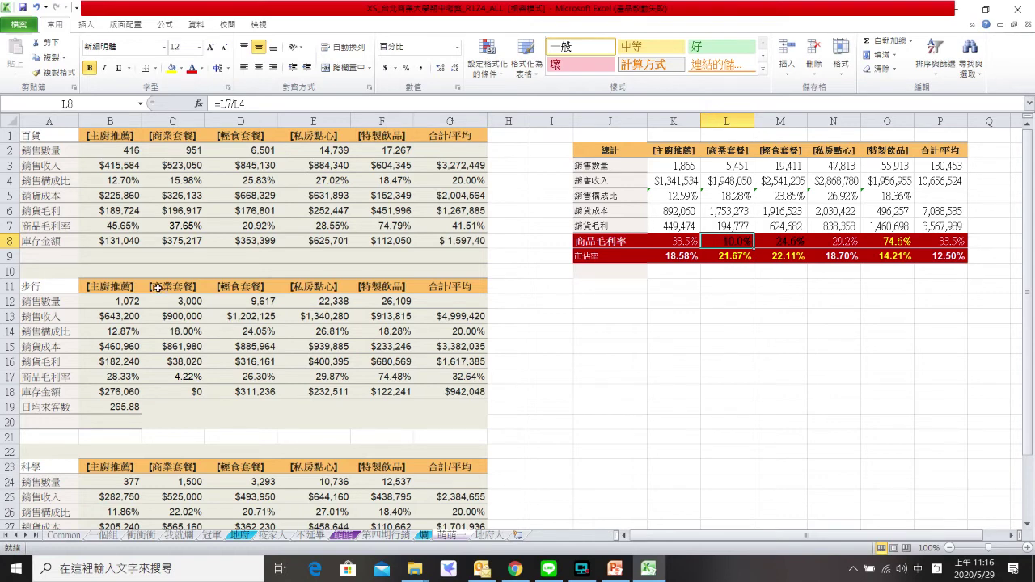
left_click(179, 223)
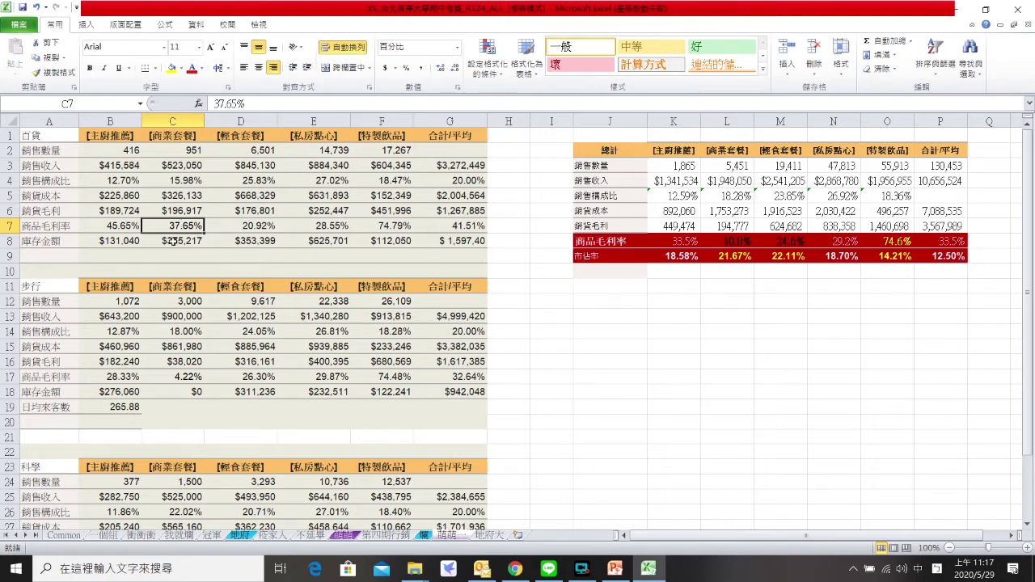
left_click(174, 378)
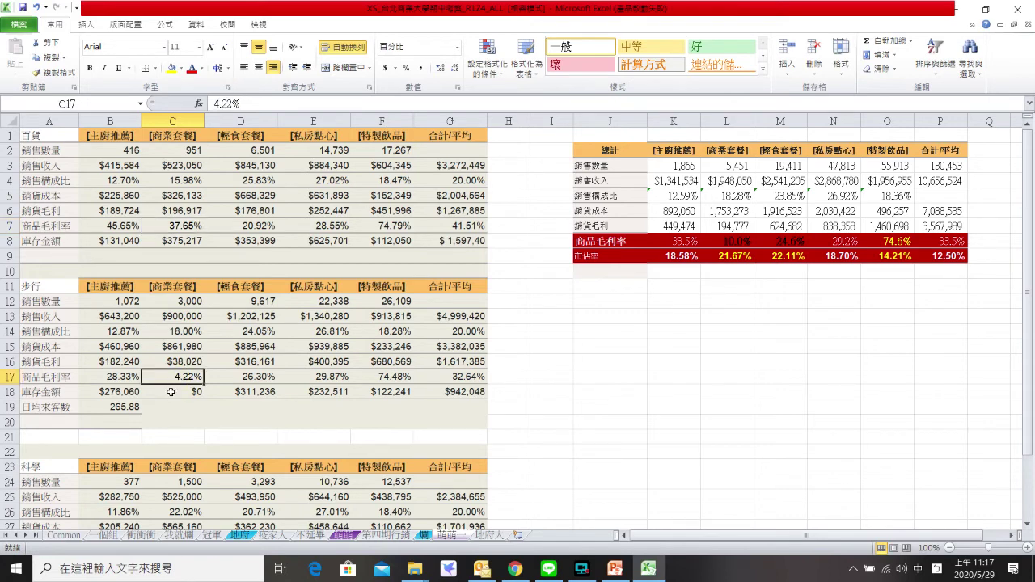
scroll(171, 391, "down", 2)
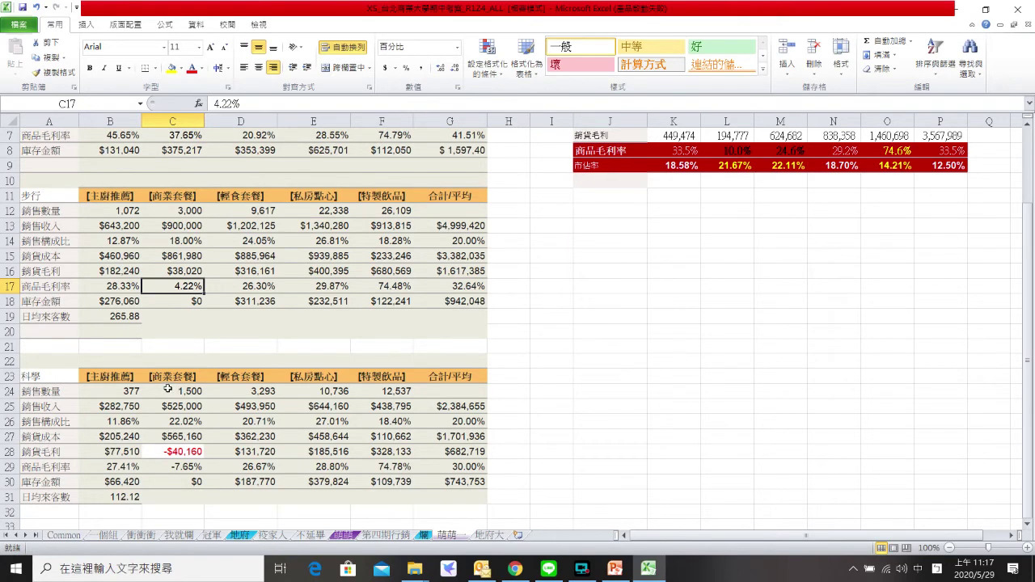
left_click(185, 467)
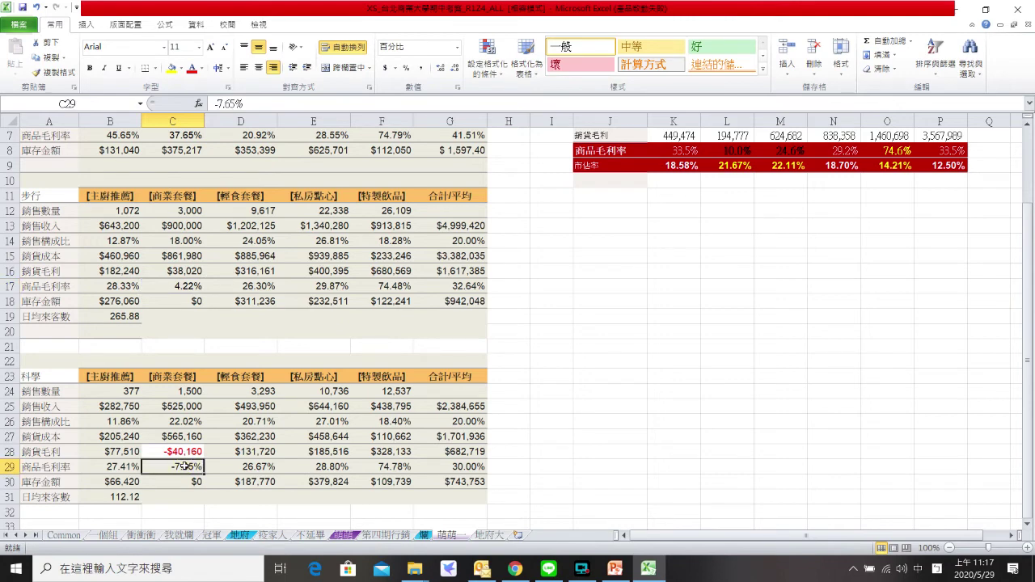
scroll(185, 467, "up", 1)
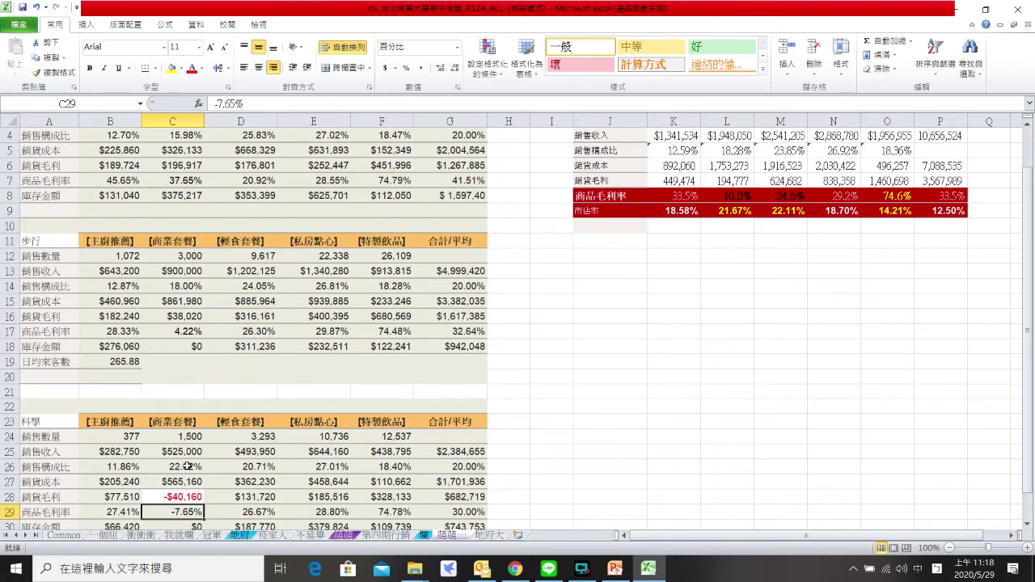
scroll(573, 373, "up", 1)
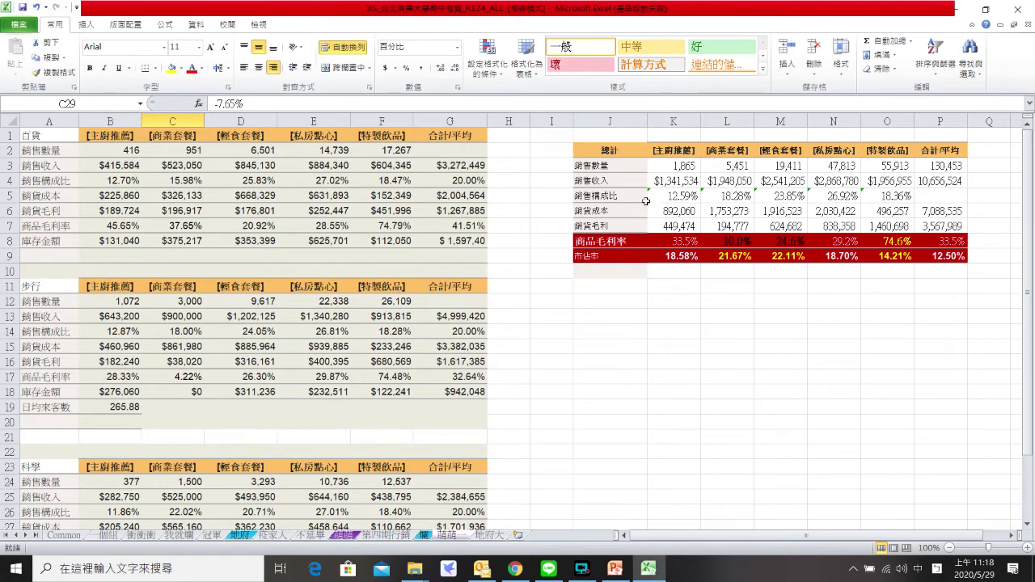
left_click(722, 150)
left_click(731, 302)
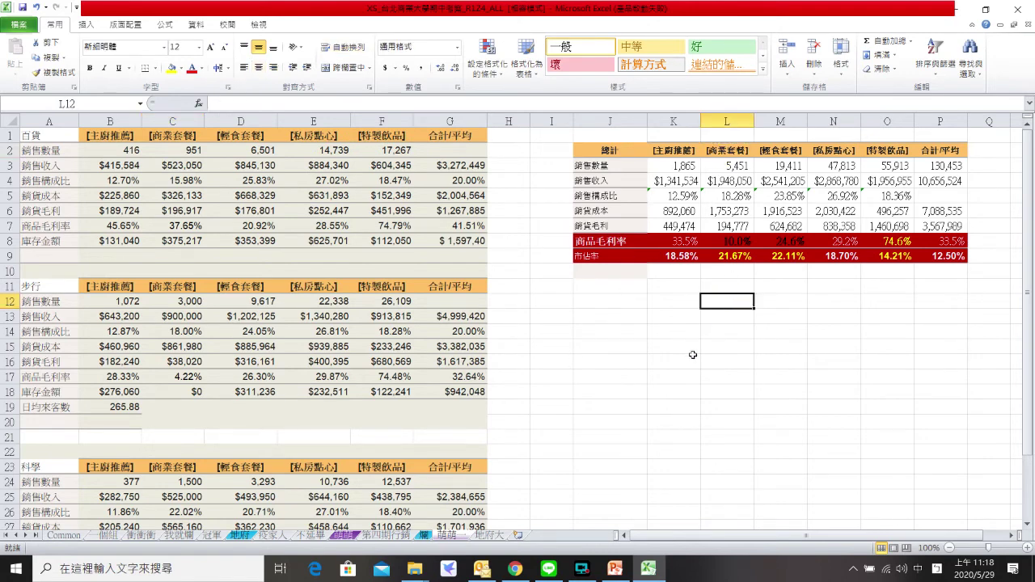
- Compare the overall (合計/平均) 商品毛利率 in the 總計 tables of the 爛 and 萌萌 sheets
left_click(421, 536)
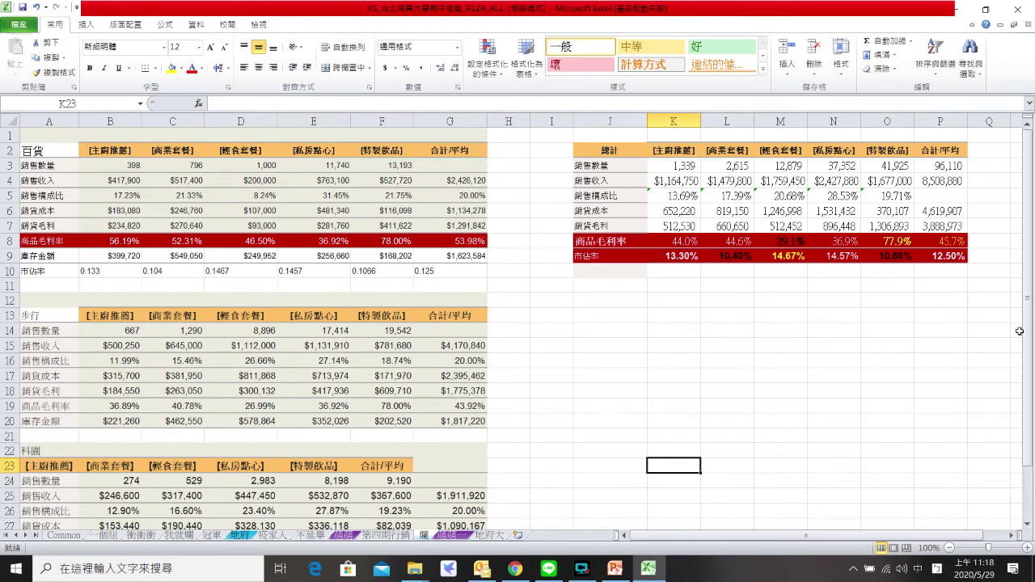
left_click(962, 241)
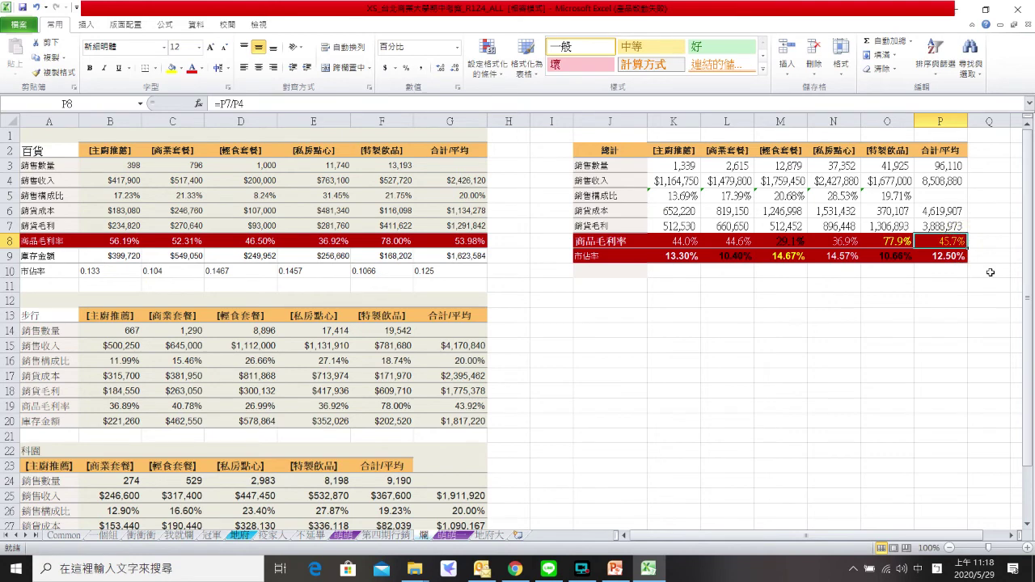
left_click(447, 535)
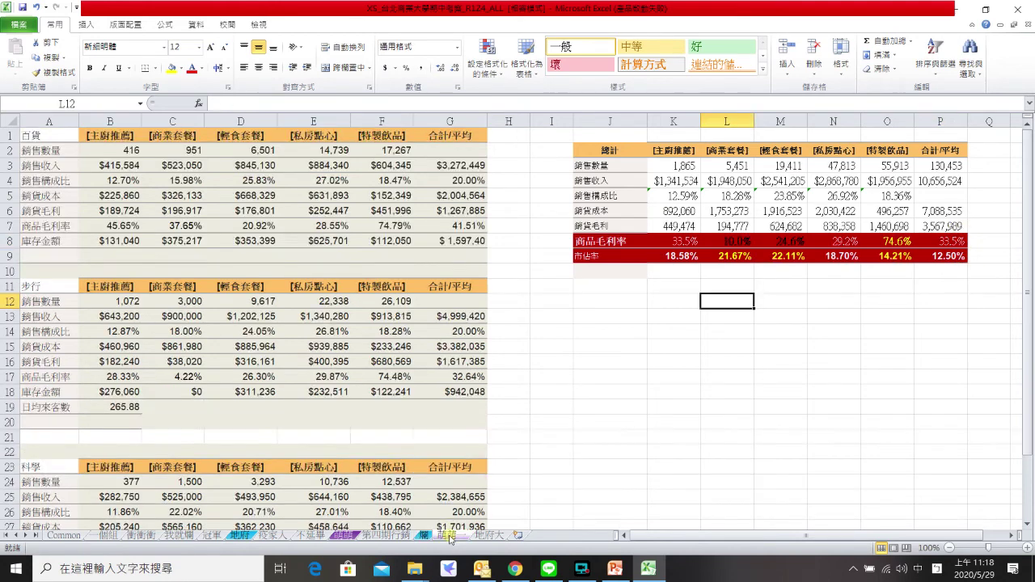
left_click(951, 242)
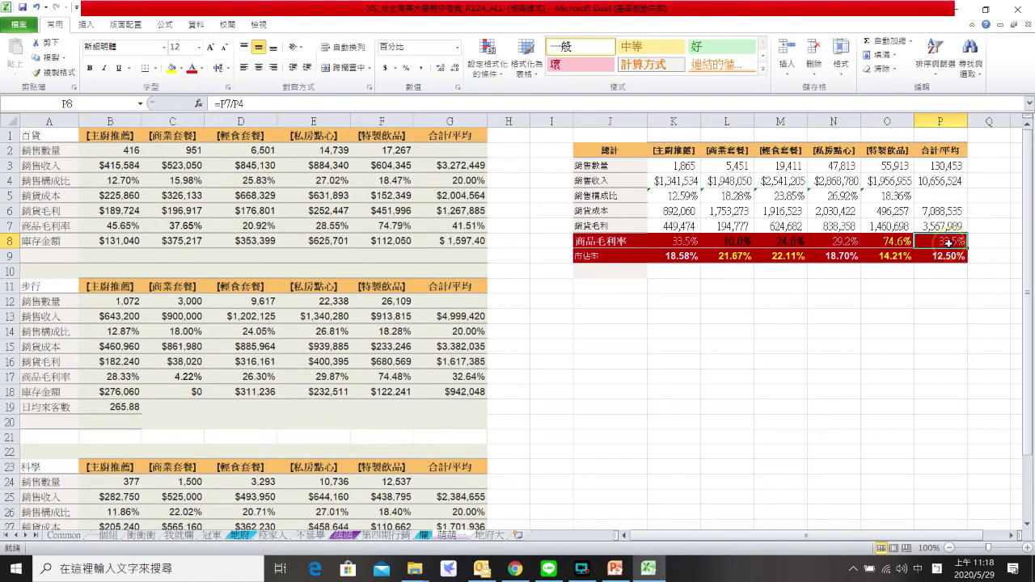
- Return to the 爛 sheet and check the 商品毛利率 and 市佔率 of 特製飲品 in its 總計 table
left_click(423, 536)
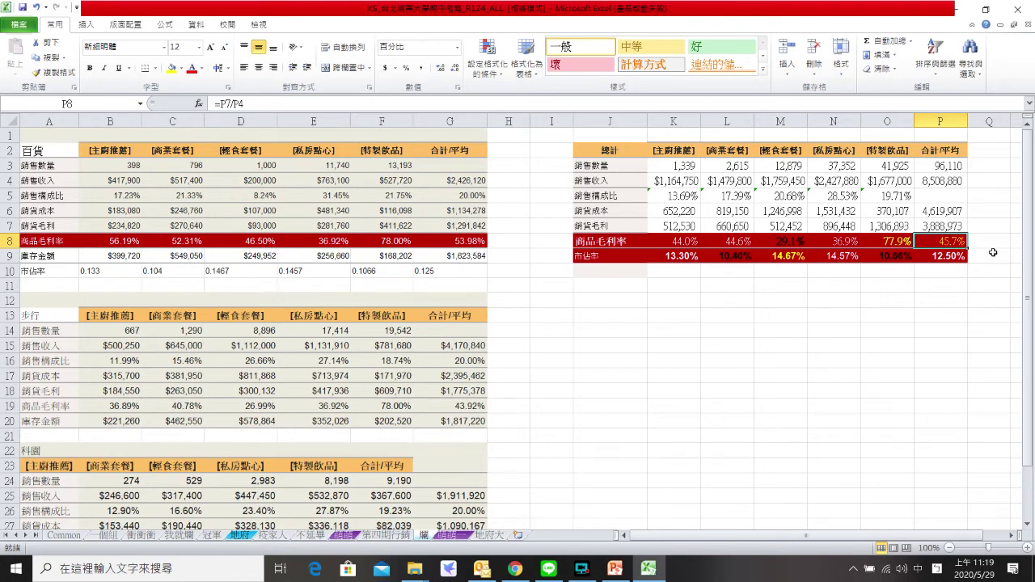
left_click(875, 236)
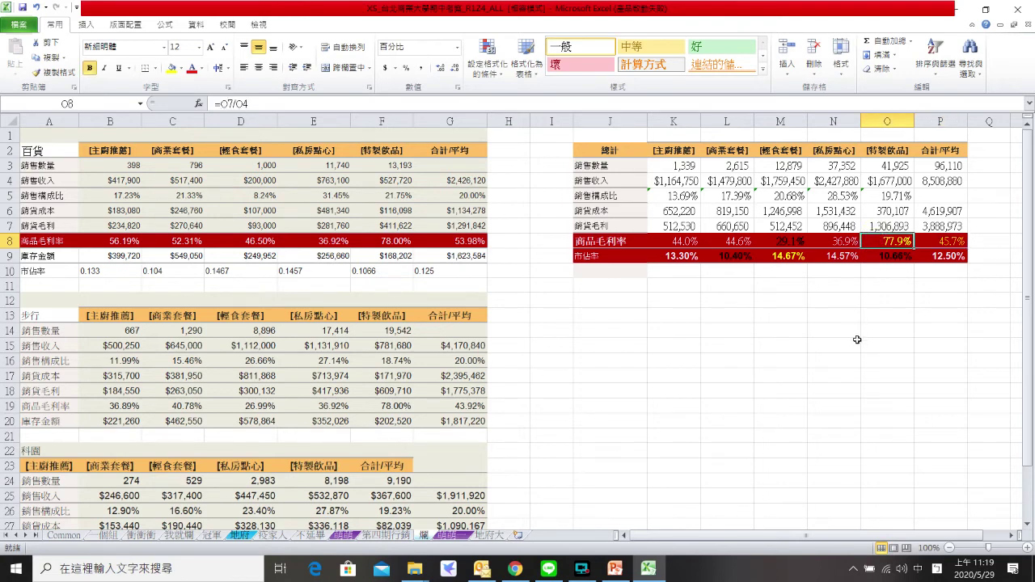
left_click(887, 255)
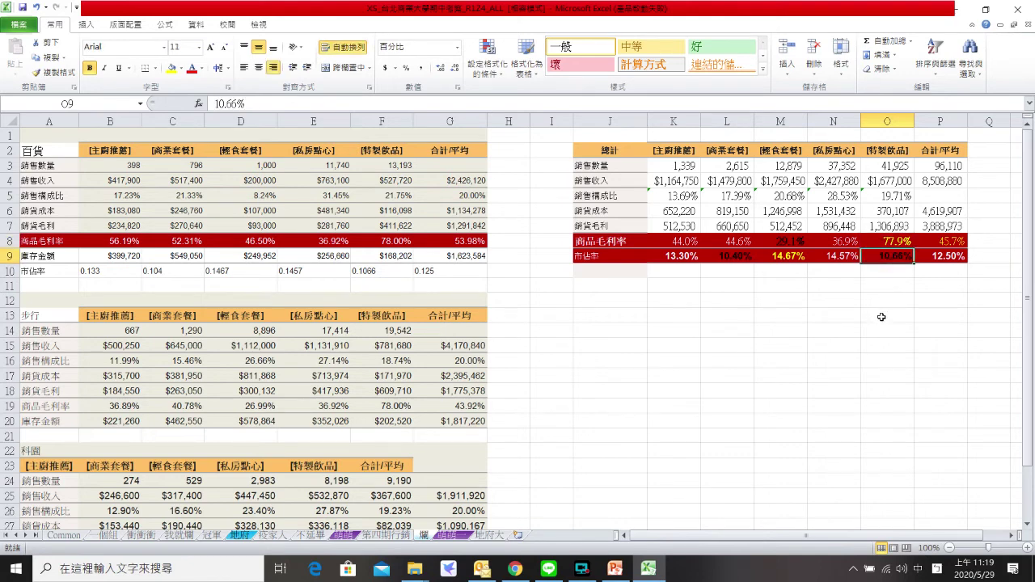
- Compare the 市佔率 of 特製飲品 with the overall 合計/平均 市佔率 in the 總計 table
left_click(931, 259)
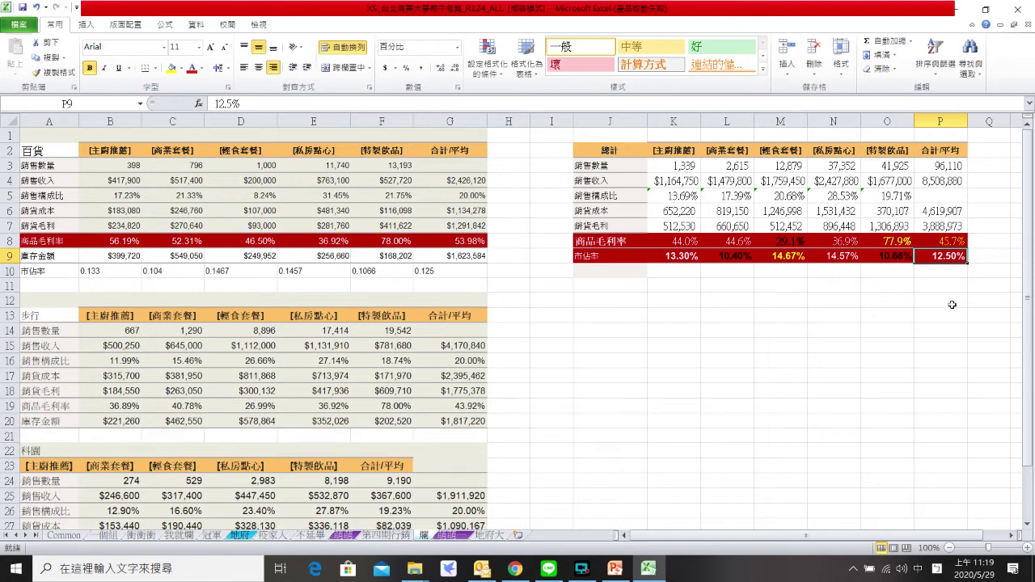
left_click(887, 121)
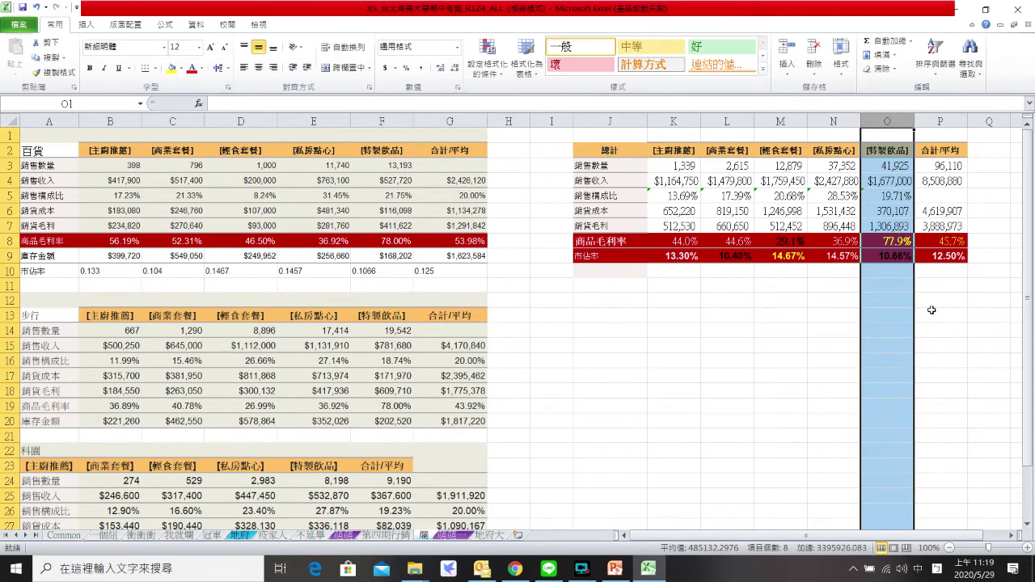
left_click(908, 256)
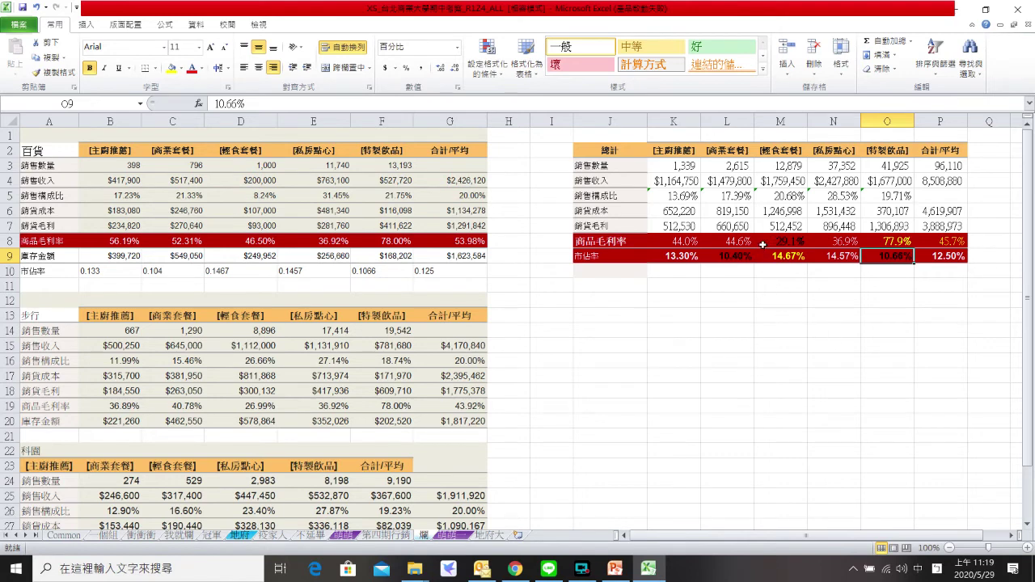
- Check the 商品毛利率 and 市佔率 of 輕食套餐 in the 總計 table
left_click(761, 244)
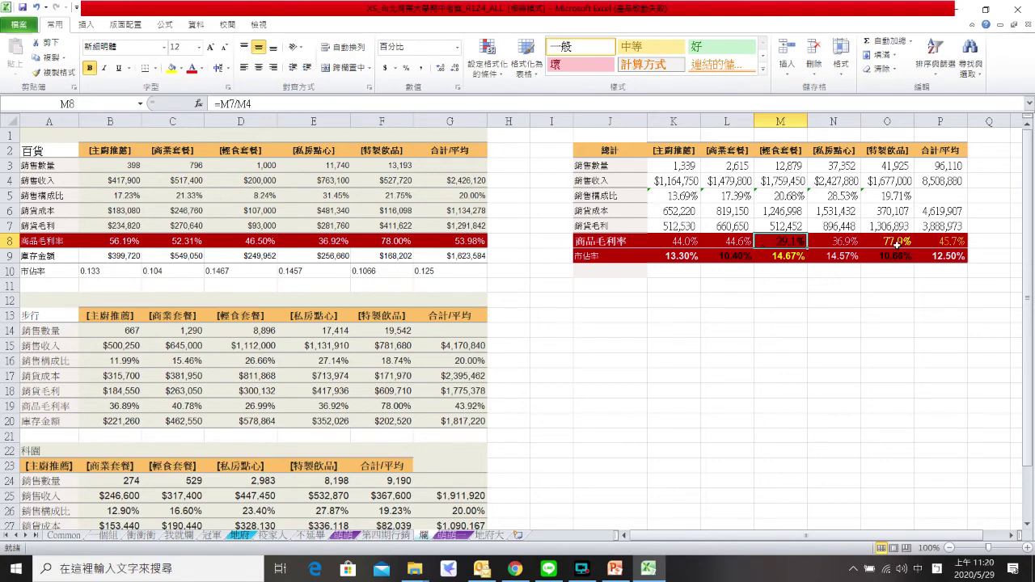
left_click(786, 258)
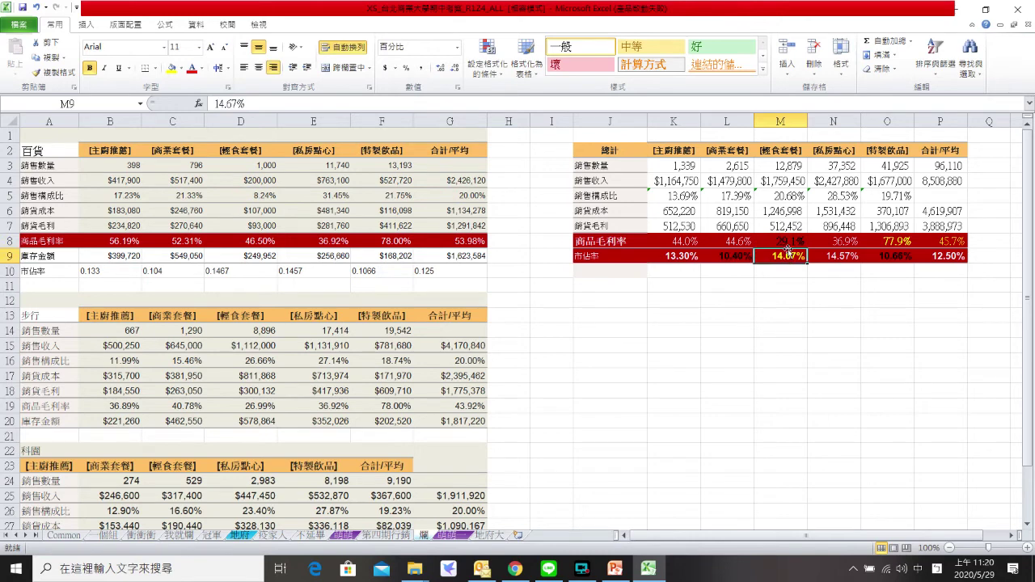
left_click(789, 241)
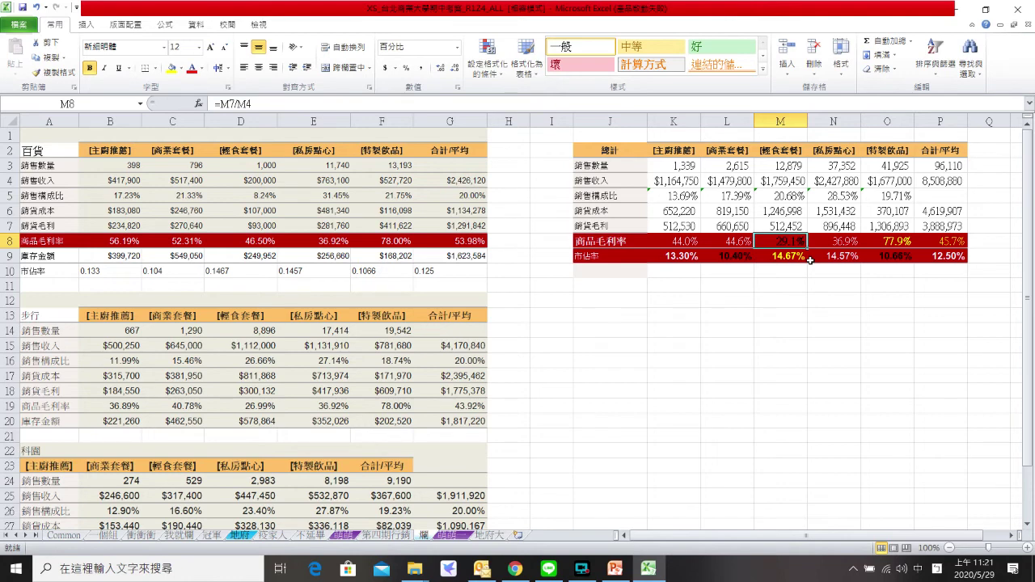
- Switch to the PowerPoint presentation and go to slide 3, on breaking product lines down to single products
left_click(621, 575)
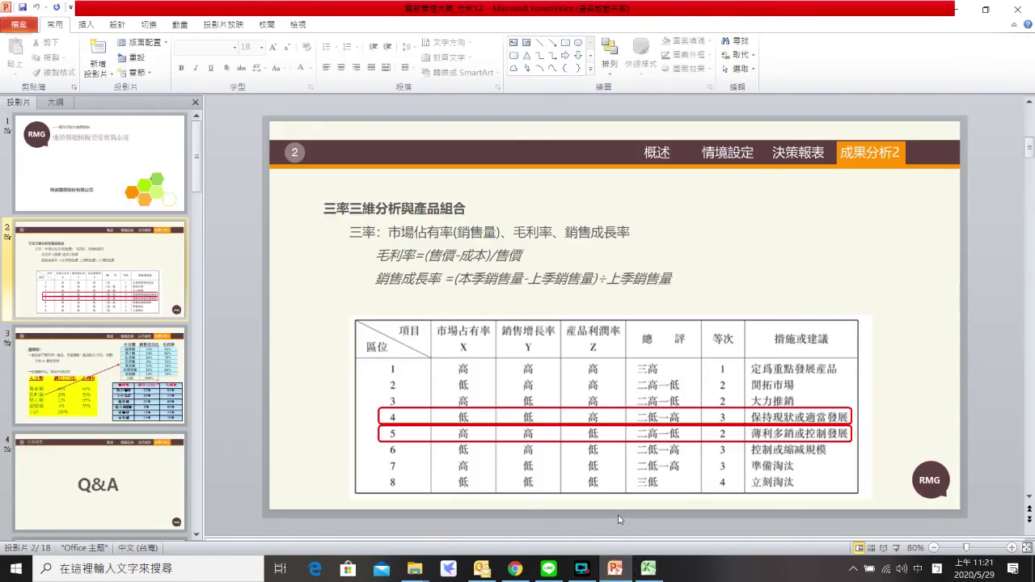
scroll(618, 519, "down", 1)
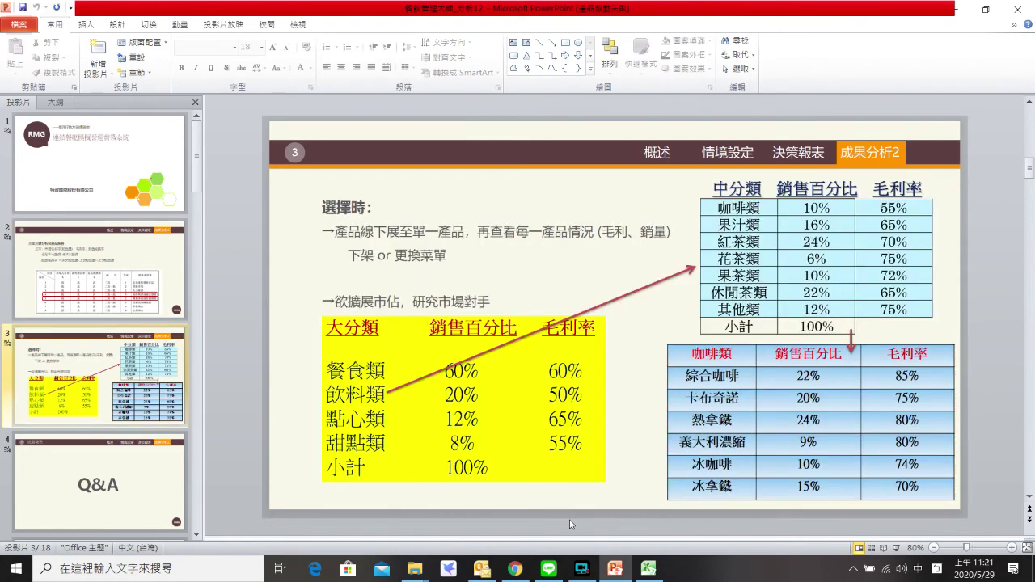